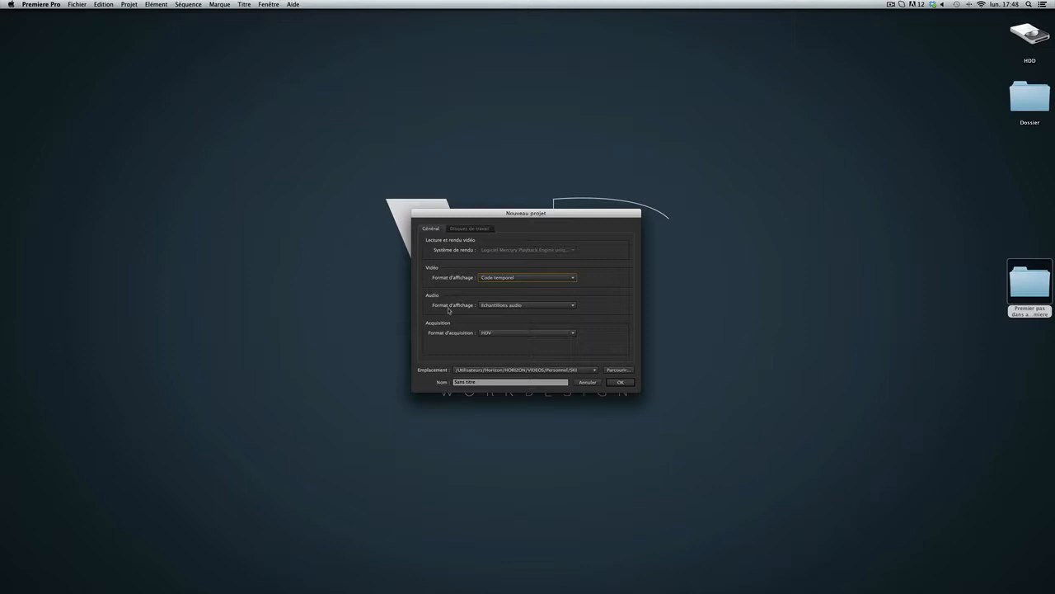
Check the audio display format and capture format choices, keeping Echantillons audio and HDV.
left_click(495, 305)
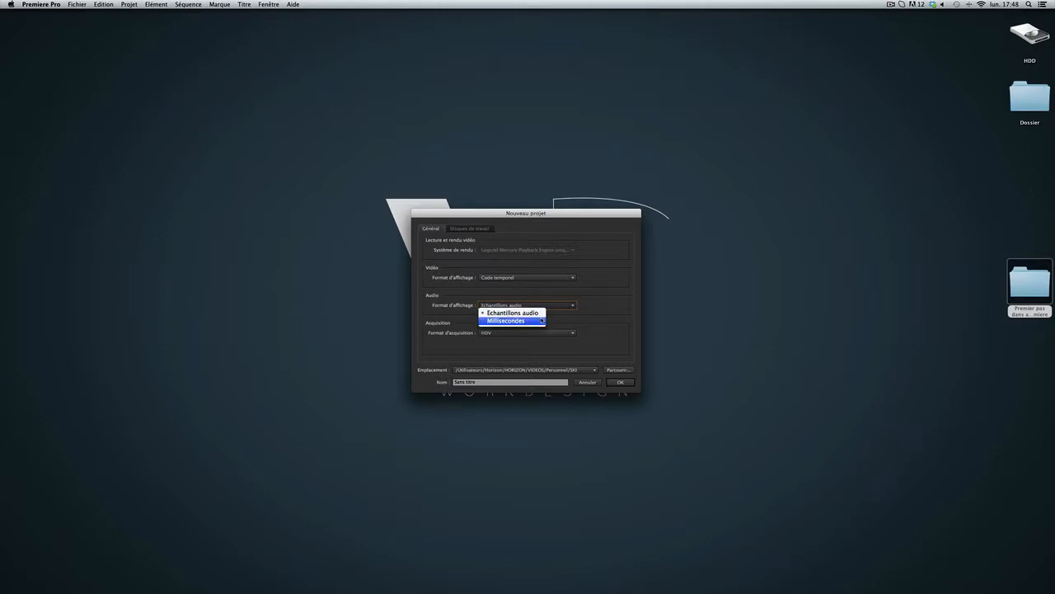
left_click(527, 309)
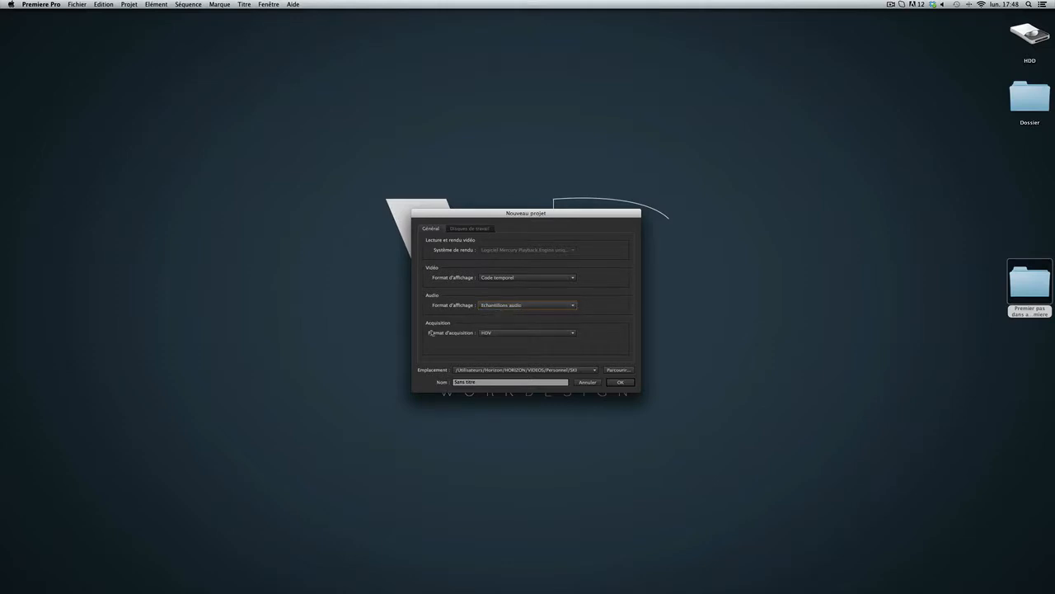
left_click(538, 333)
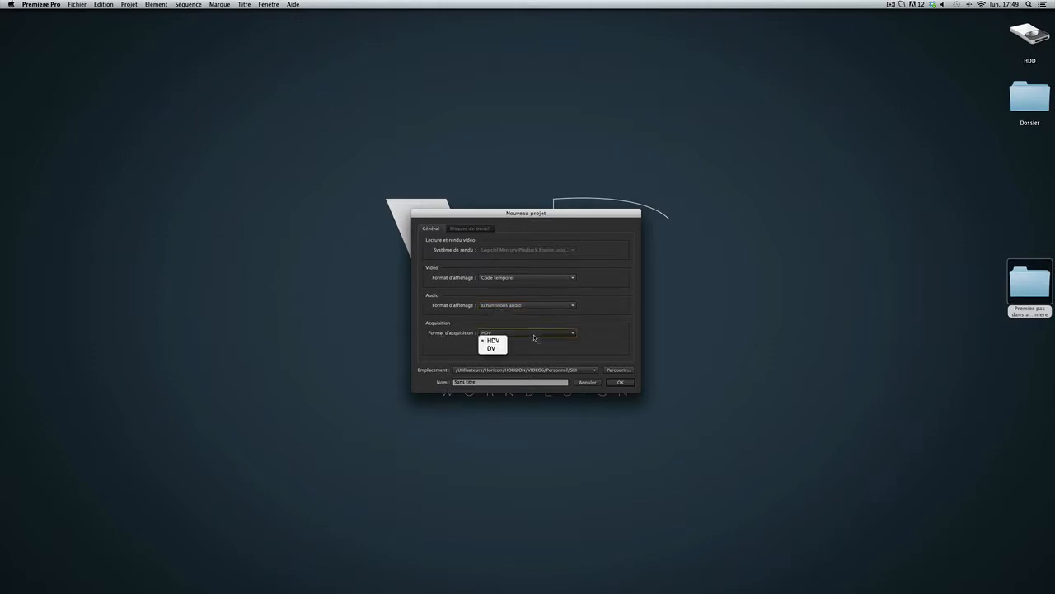
left_click(534, 329)
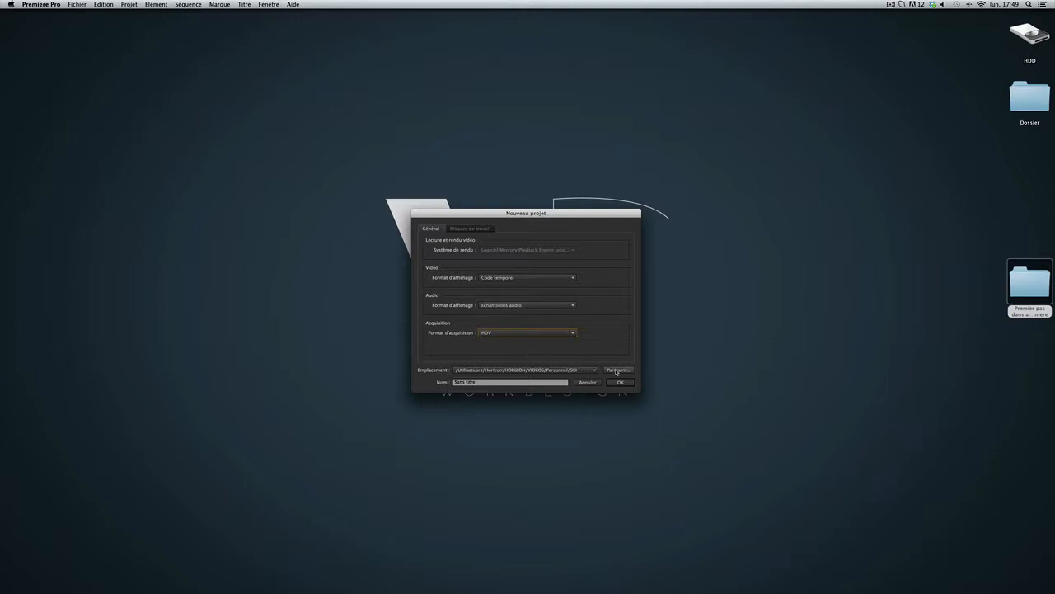
Create the project as Démarrage in the desktop folder for first steps in Adobe Premiere.
left_click(619, 370)
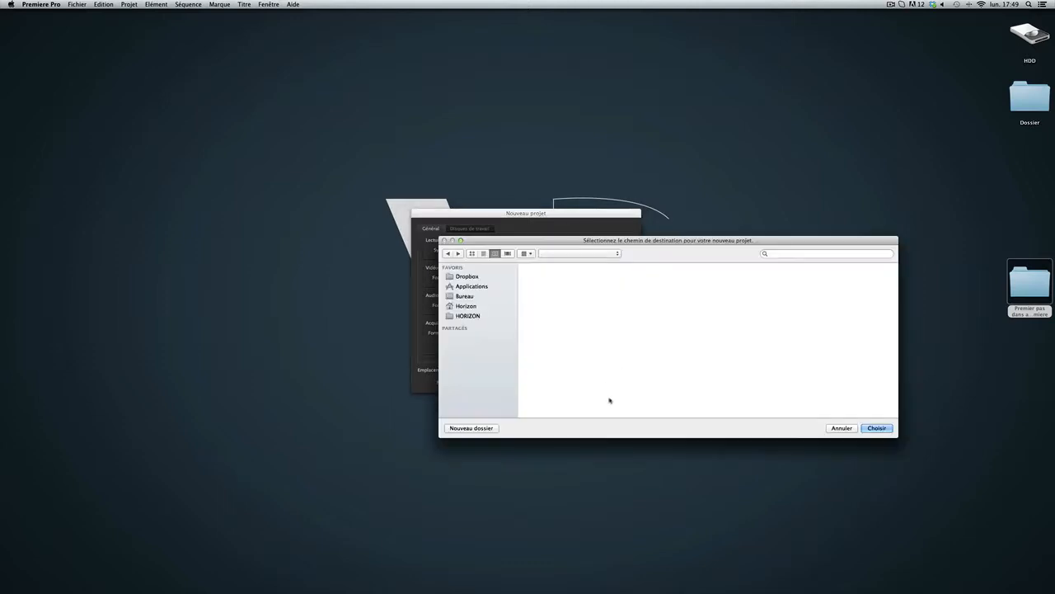
left_click(474, 296)
left_click_drag(556, 244, 457, 280)
left_click(460, 308)
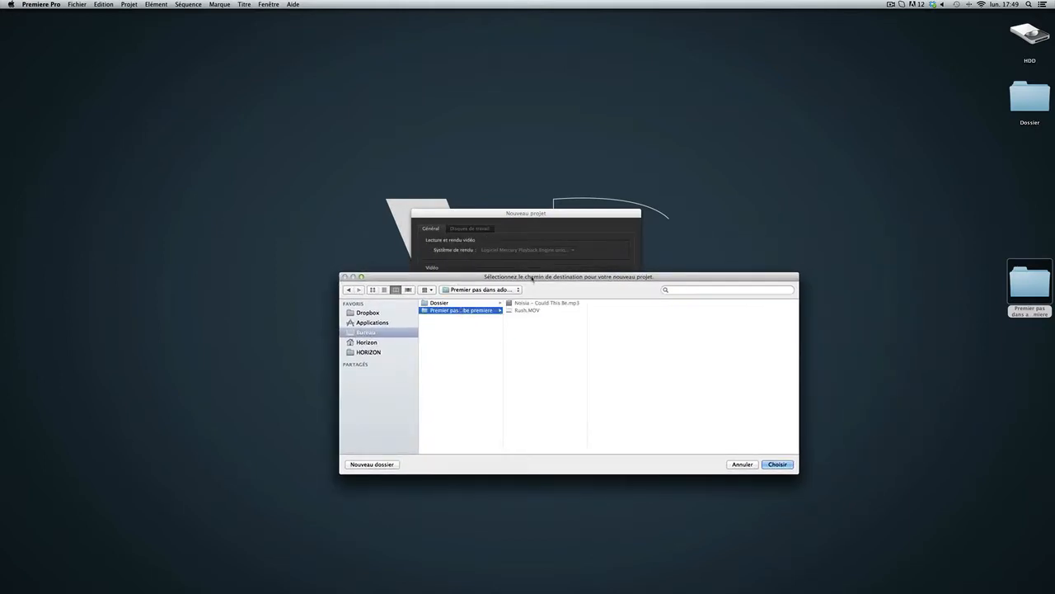
left_click_drag(533, 279, 492, 225)
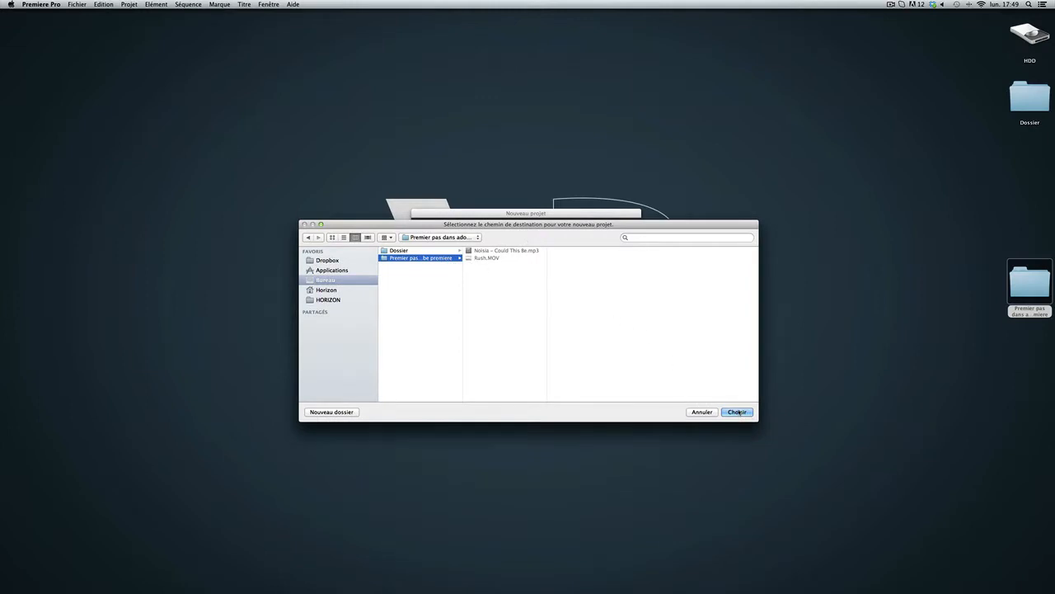
left_click(737, 411)
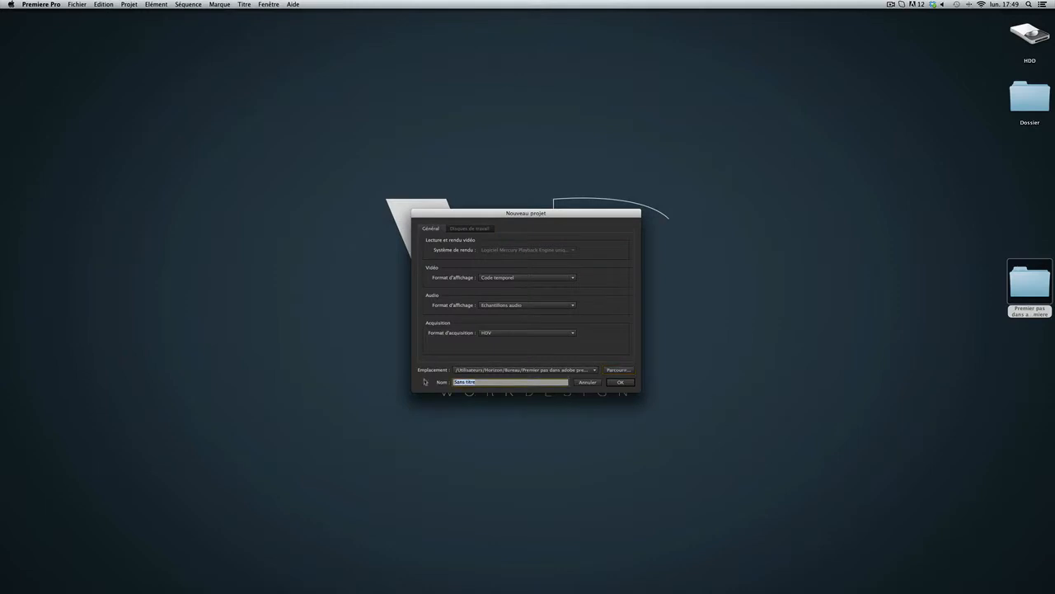
type("Démarrage")
left_click(627, 384)
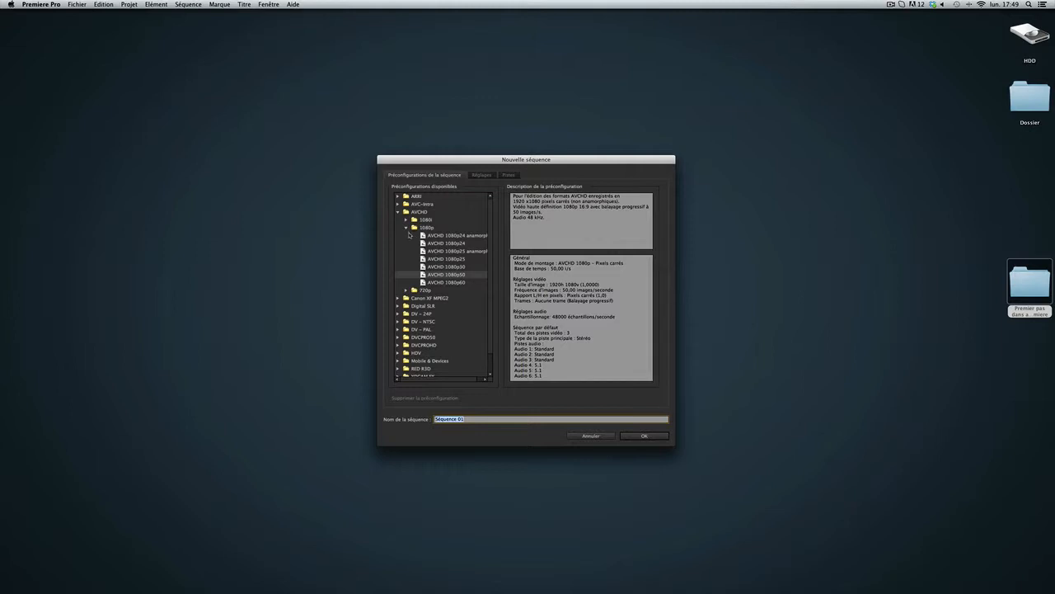
Collapse the AVCHD presets and look through the available sequence preset folders, including the ARRI 1080p presets.
left_click(406, 227)
left_click(399, 212)
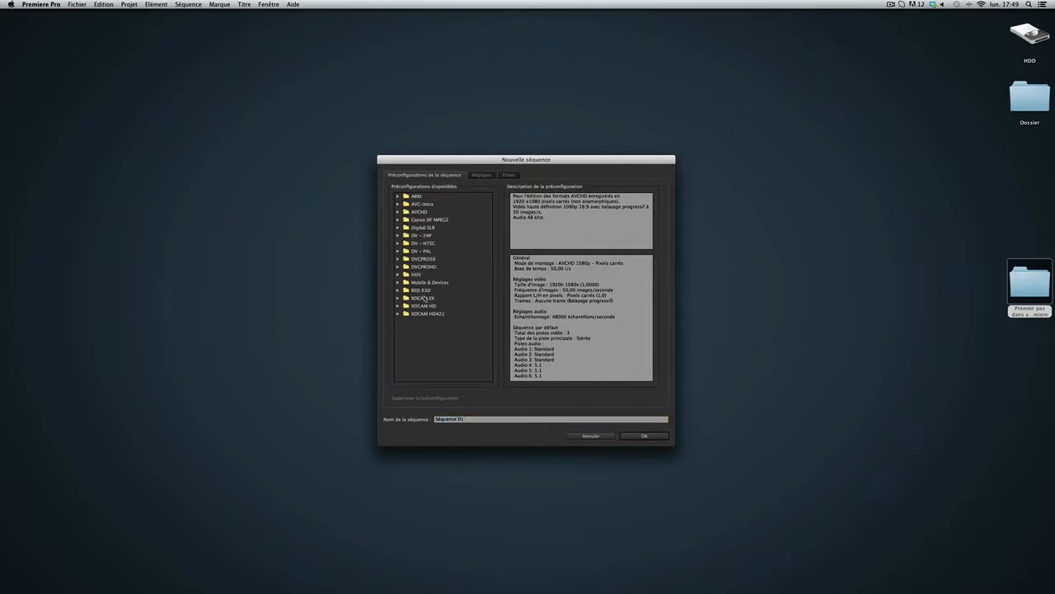
left_click_drag(487, 162, 494, 196)
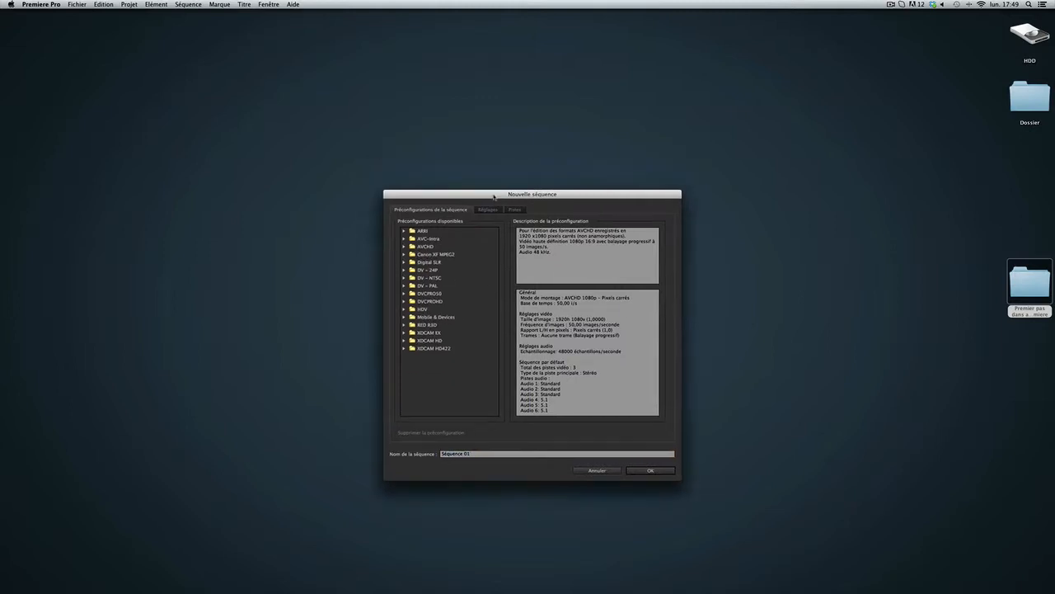
left_click(422, 232)
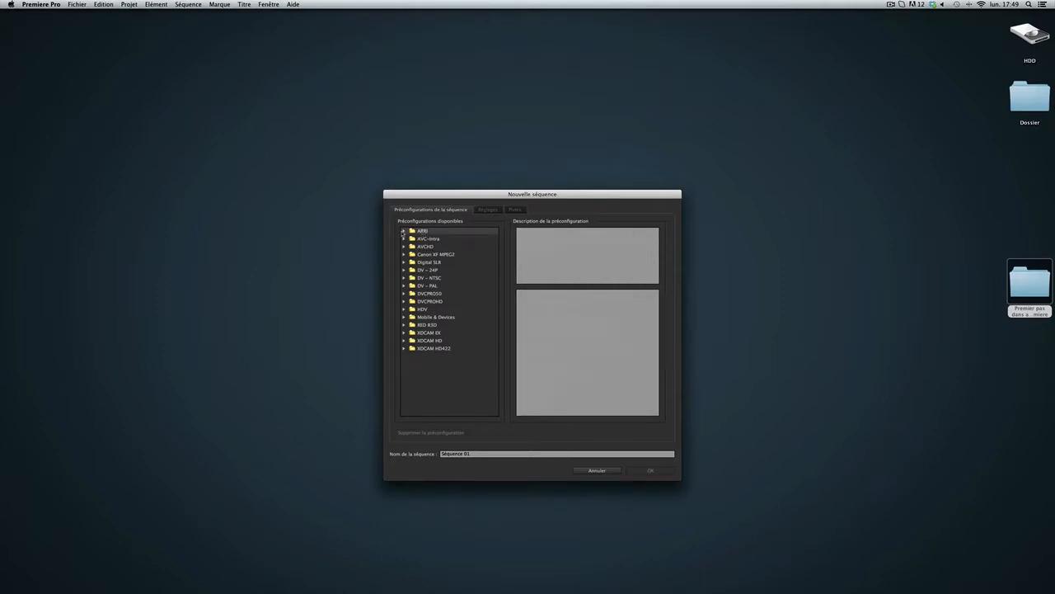
left_click(404, 231)
left_click(404, 232)
left_click(404, 232)
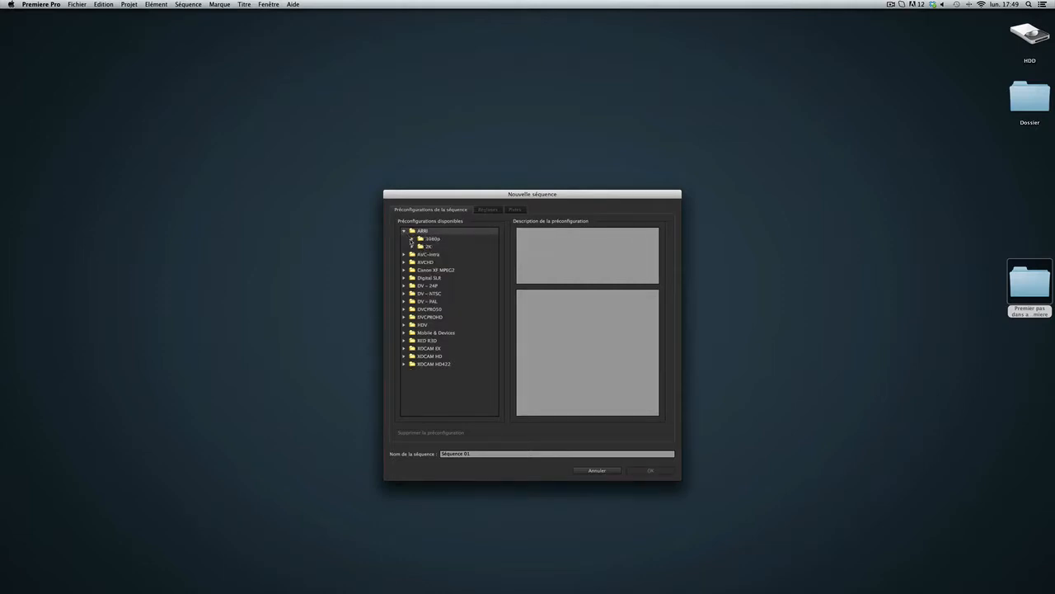
left_click(411, 239)
left_click(412, 239)
left_click(411, 239)
left_click(411, 239)
left_click(412, 239)
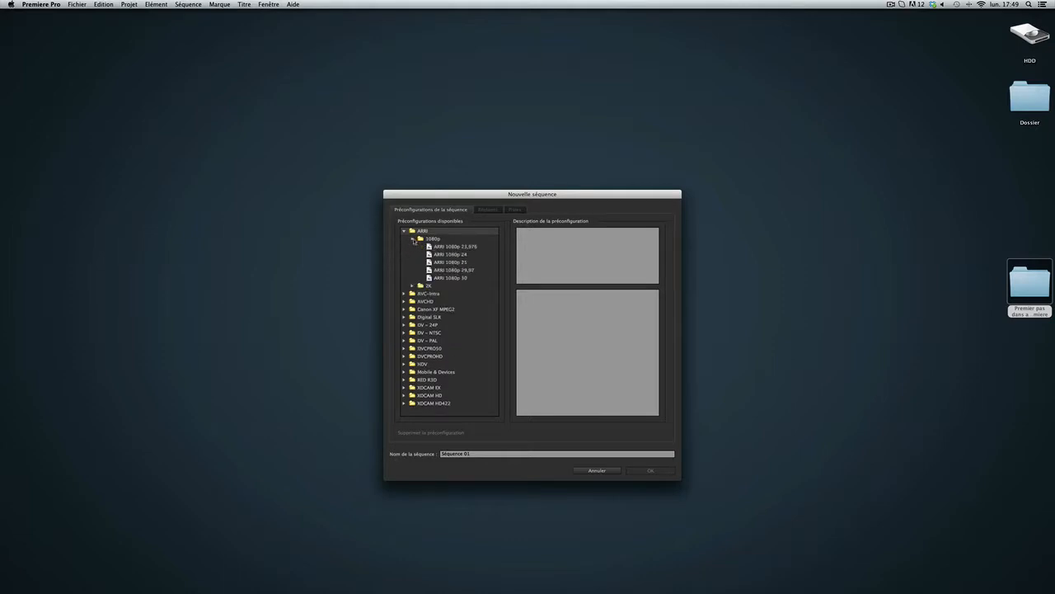
left_click(412, 239)
left_click(404, 231)
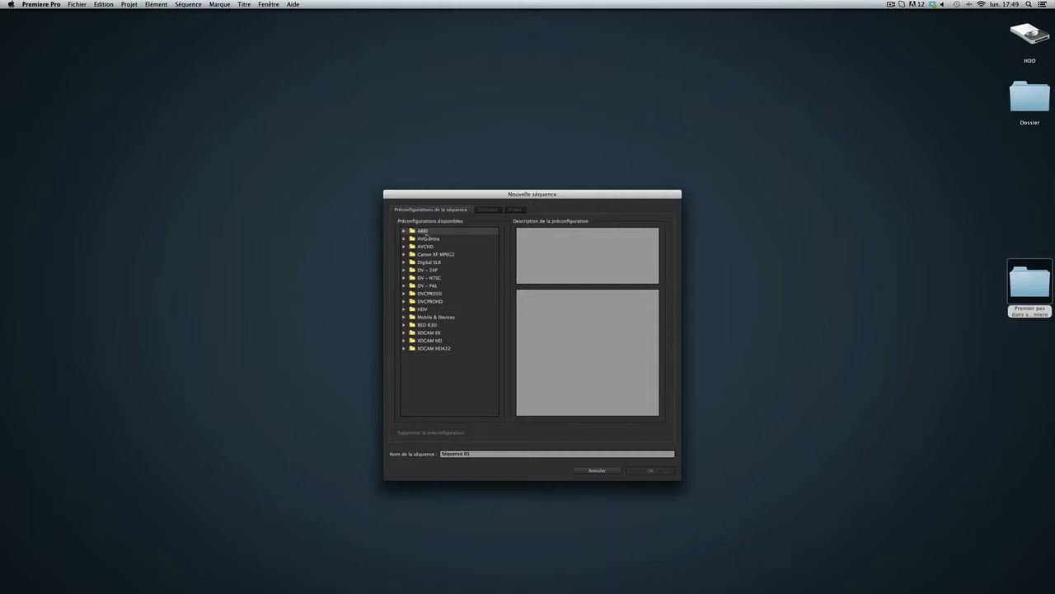
left_click(427, 326)
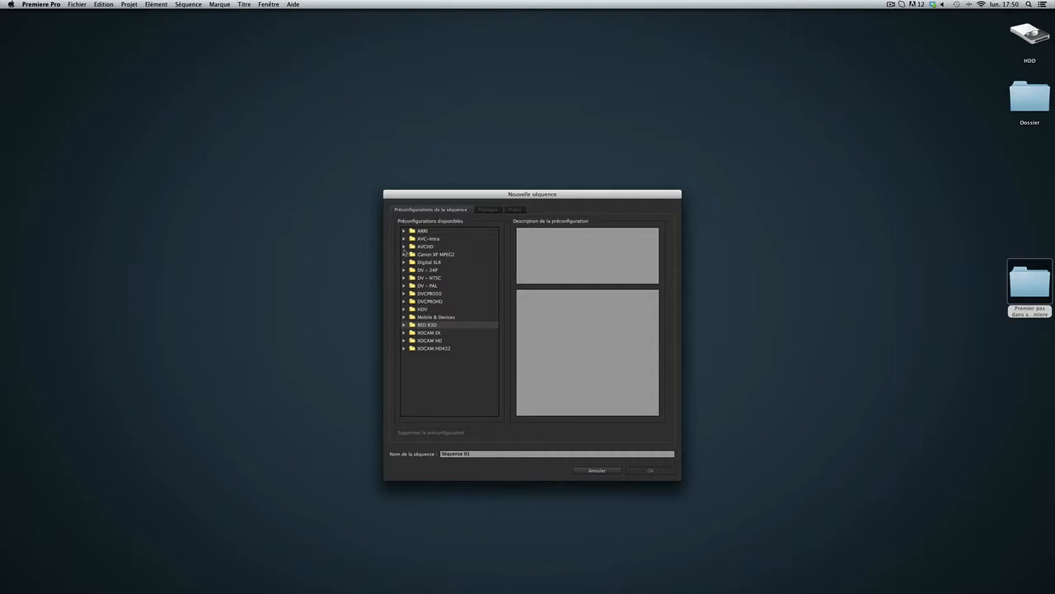
Select the AVCHD 720p50 preset for the new sequence.
left_click(403, 247)
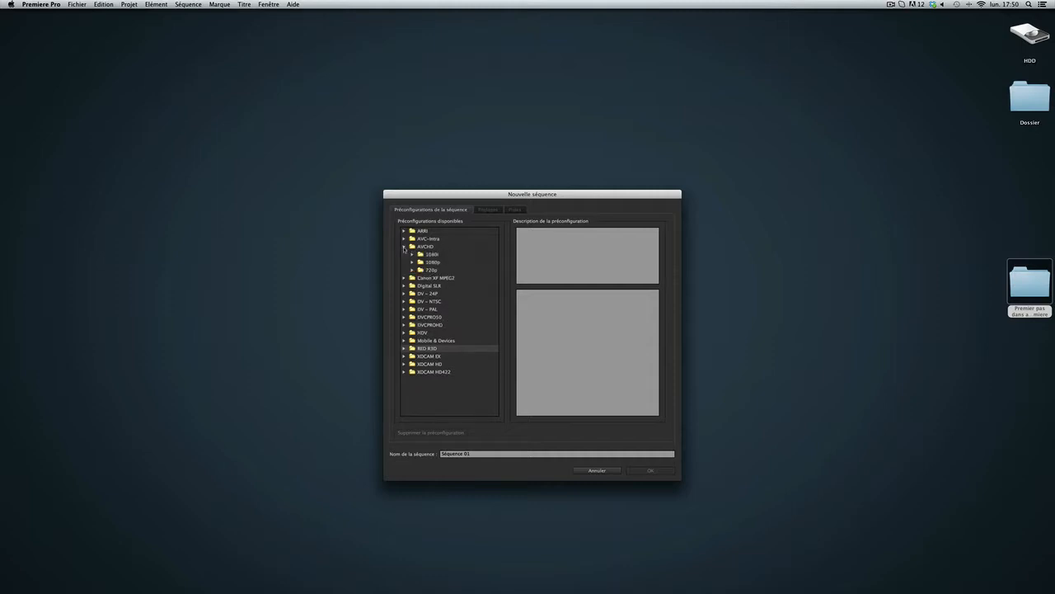
left_click(412, 270)
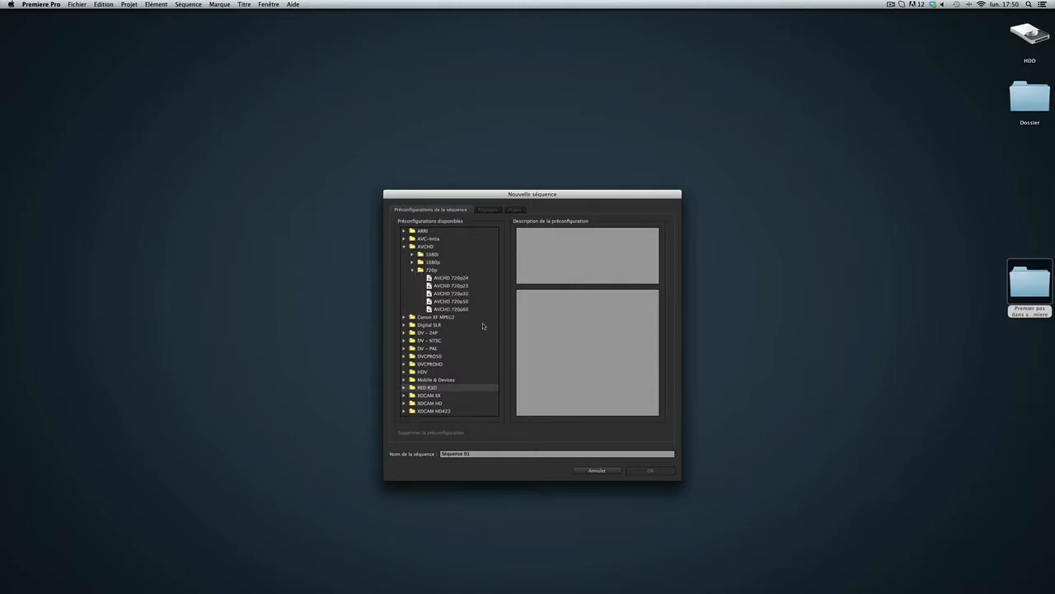
left_click(465, 302)
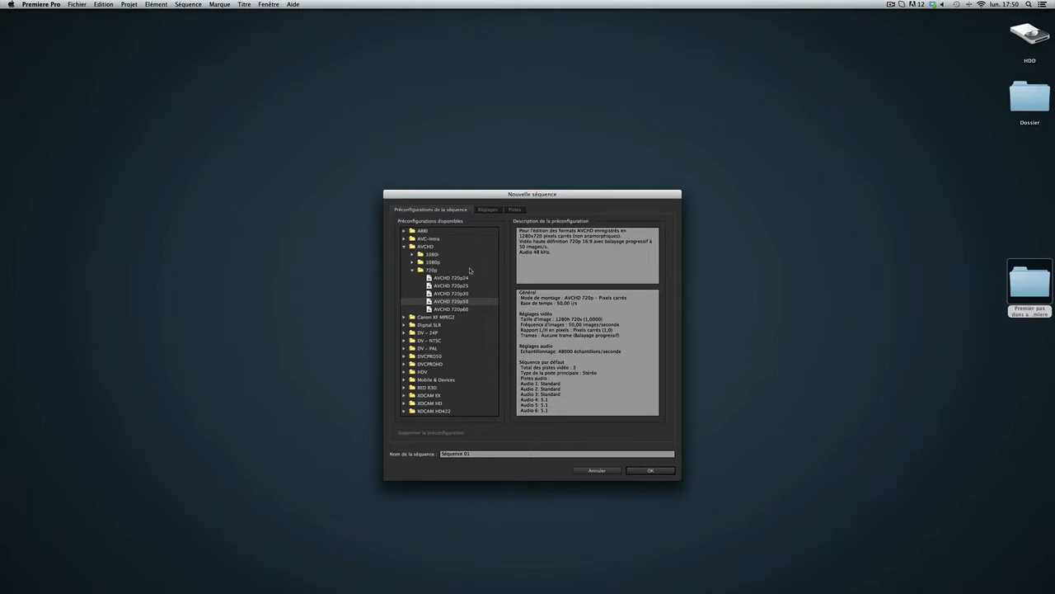
Compare the descriptions of the other AVCHD 720p frame-rate presets and end on AVCHD 720p50 again.
left_click(464, 286)
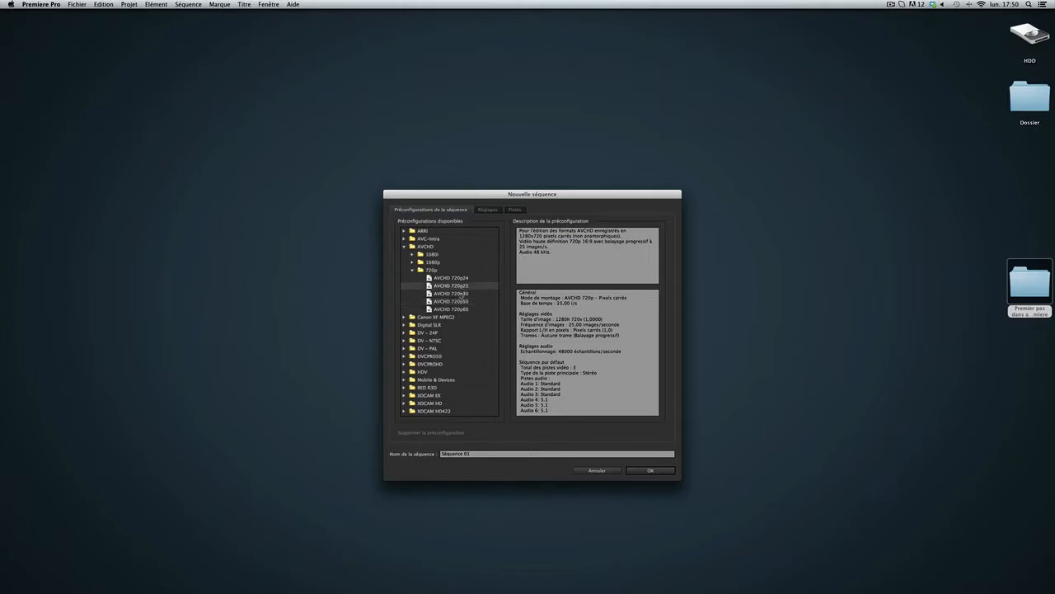
left_click(463, 293)
left_click(461, 278)
left_click(461, 286)
left_click(461, 302)
left_click(461, 293)
left_click(460, 286)
left_click(462, 278)
left_click(461, 286)
left_click(459, 302)
left_click(461, 317)
left_click(461, 310)
left_click(461, 303)
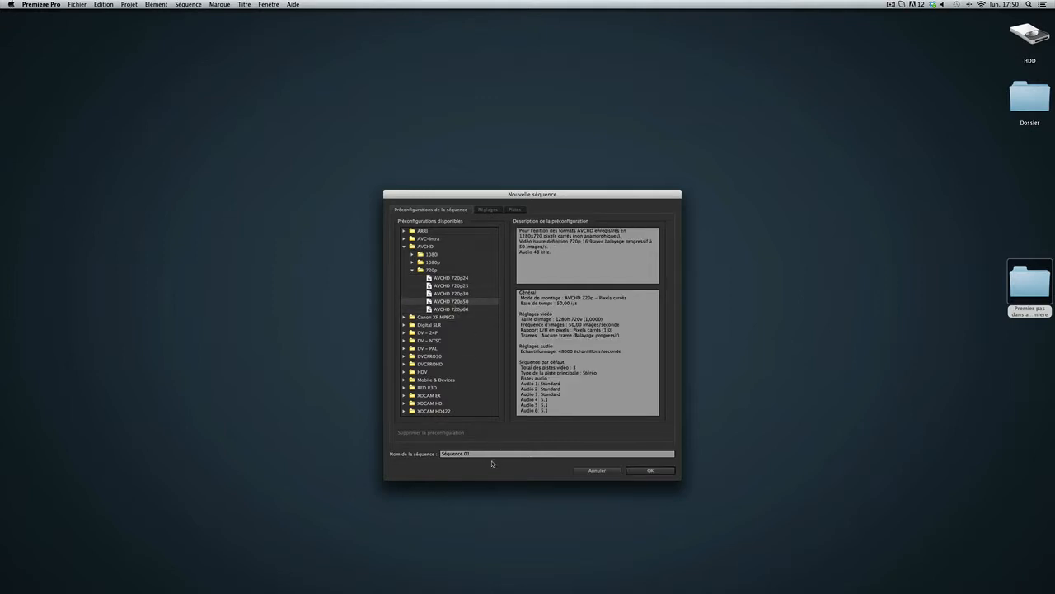
Name the new sequence Démarrage.
left_click_drag(477, 455, 436, 455)
key("BackSpace")
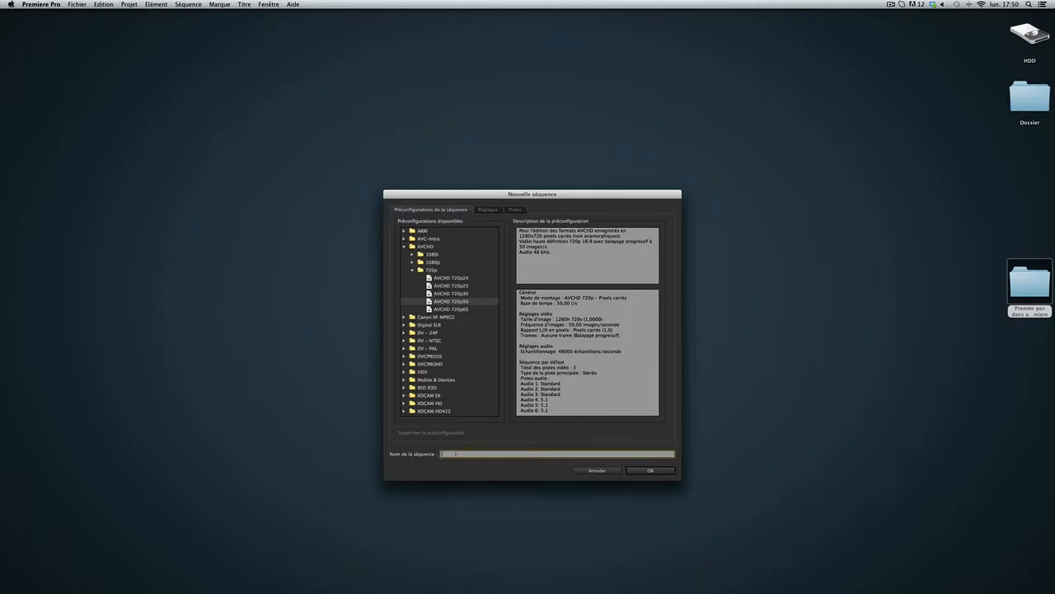
type("Démo")
left_click(643, 470)
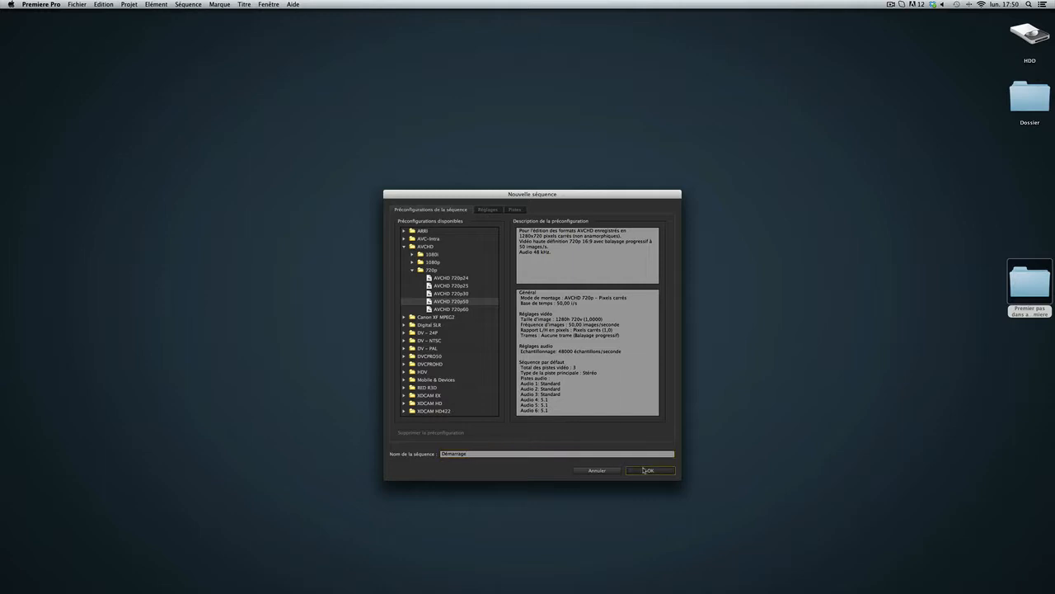
Review the sequence's general and track settings, and create the sequence from the AVCHD 720p50 preset.
left_click(494, 210)
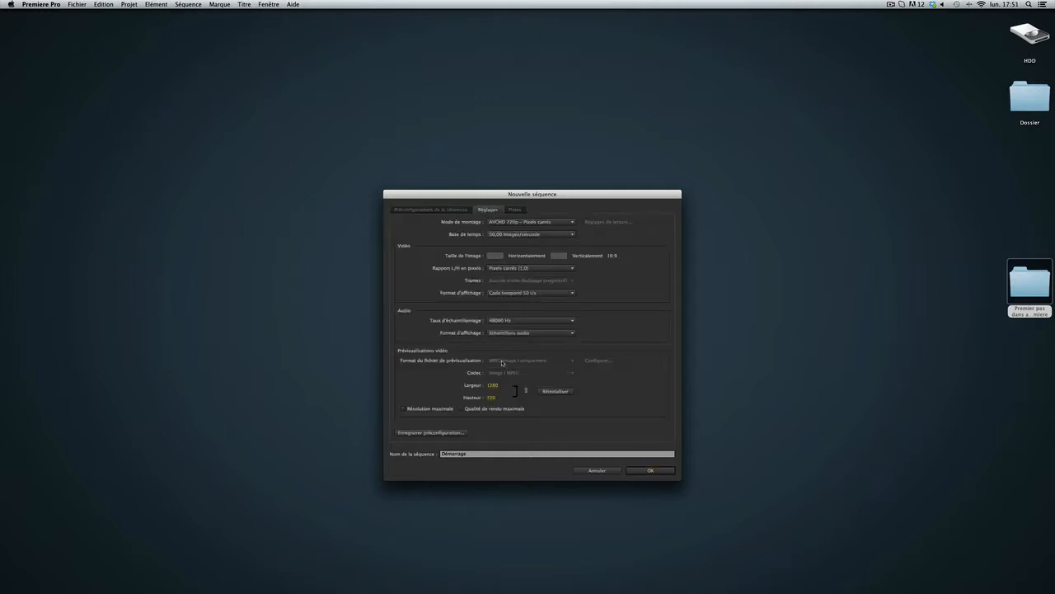
left_click(515, 209)
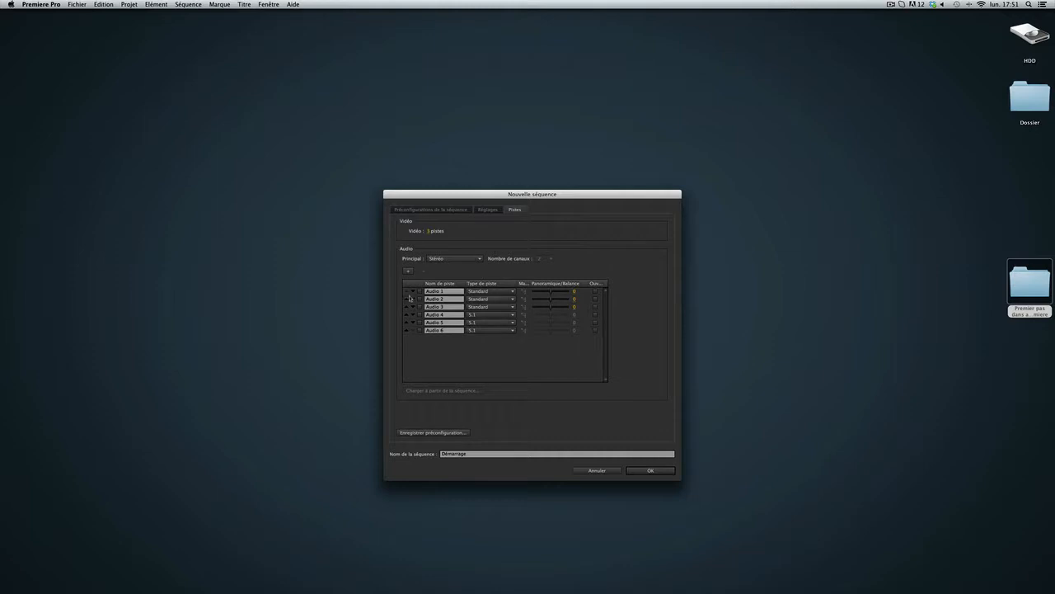
left_click(475, 259)
left_click(438, 212)
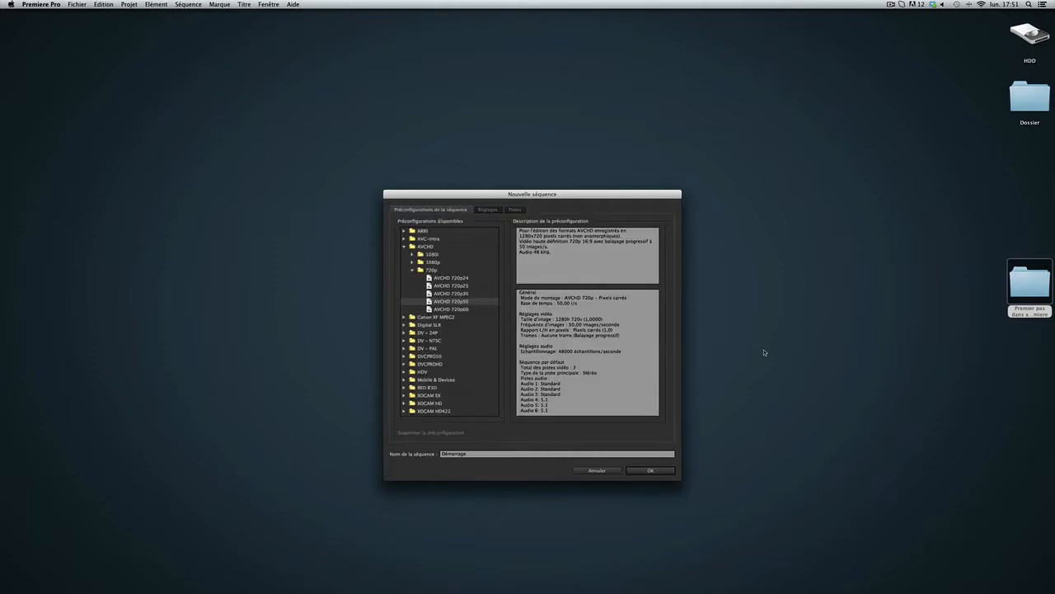
left_click(653, 471)
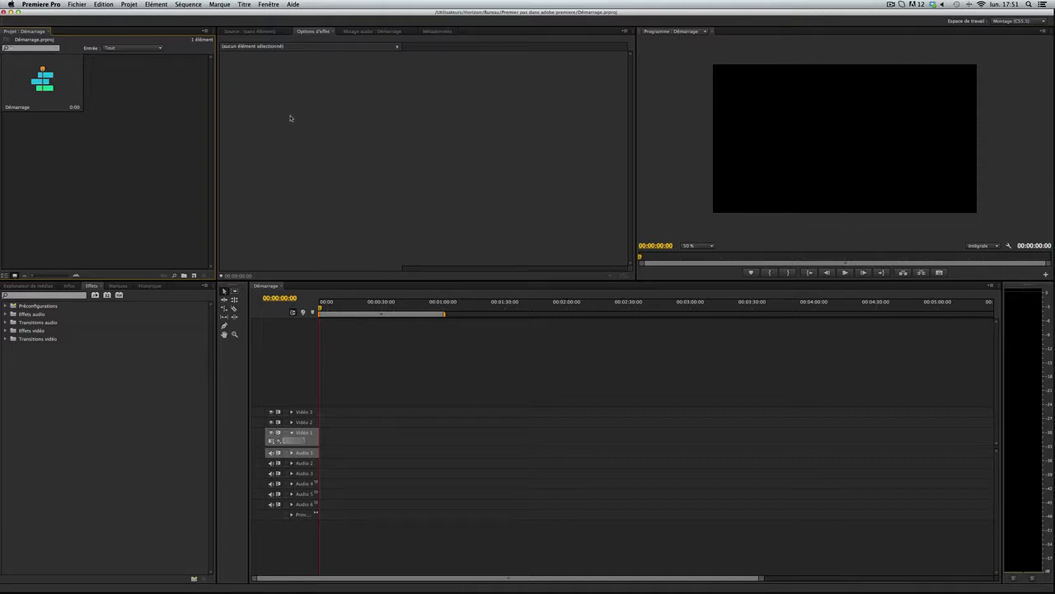
Look through the source monitor, audio mixer, metadata, info, markers and history panels, ending with the source monitor and effects list shown.
left_click(276, 33)
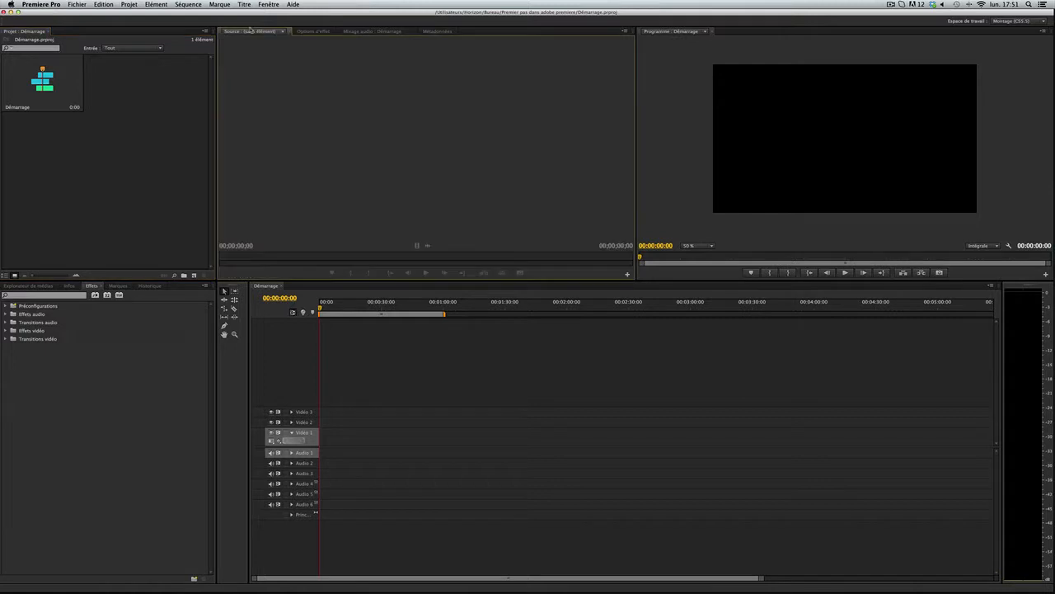
left_click(375, 33)
left_click(439, 31)
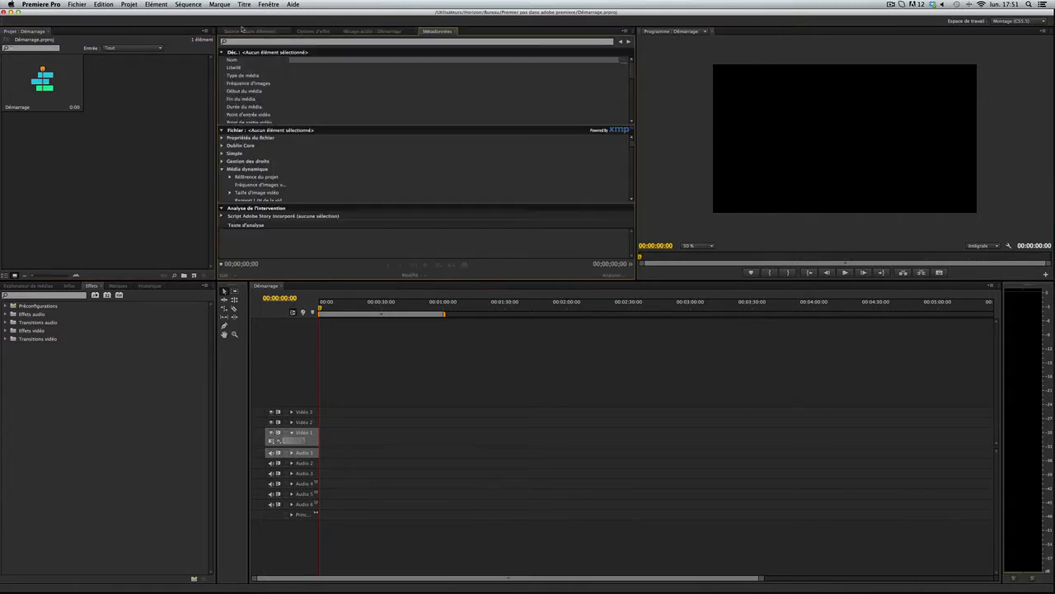
left_click(242, 32)
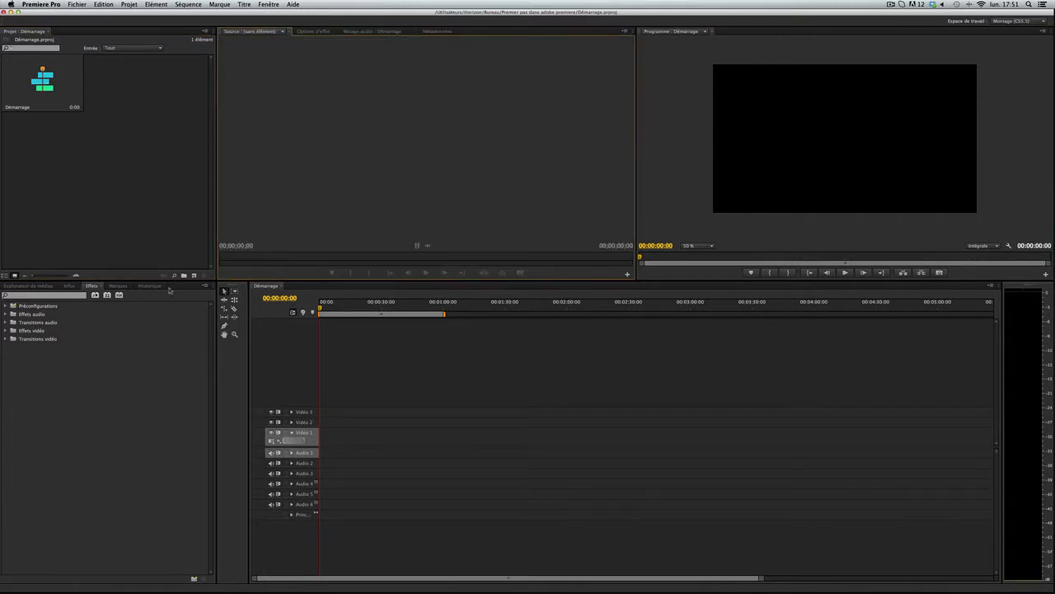
left_click(71, 286)
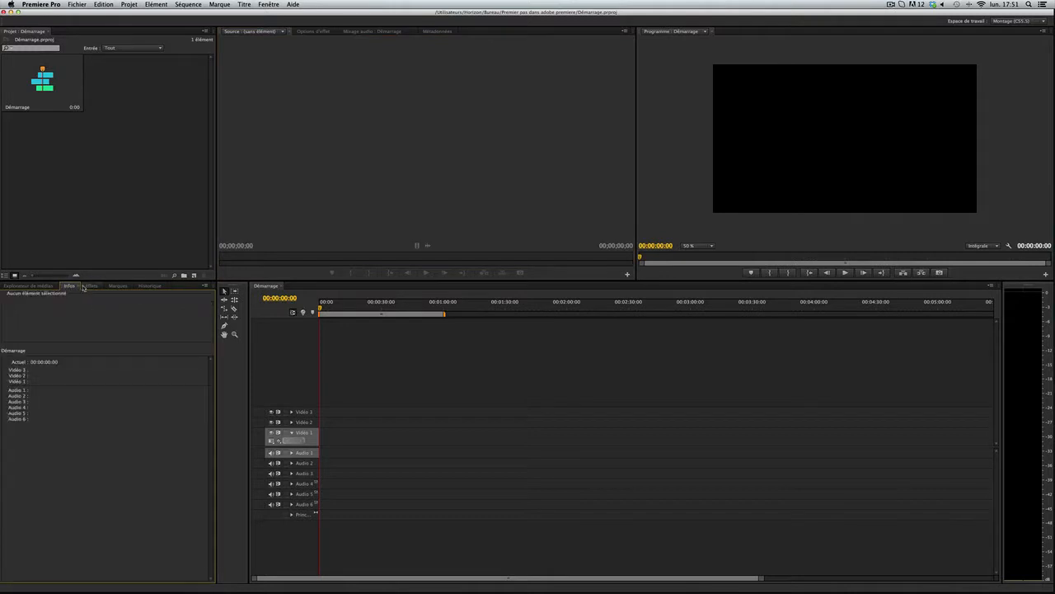
left_click(118, 286)
left_click(151, 286)
left_click(92, 286)
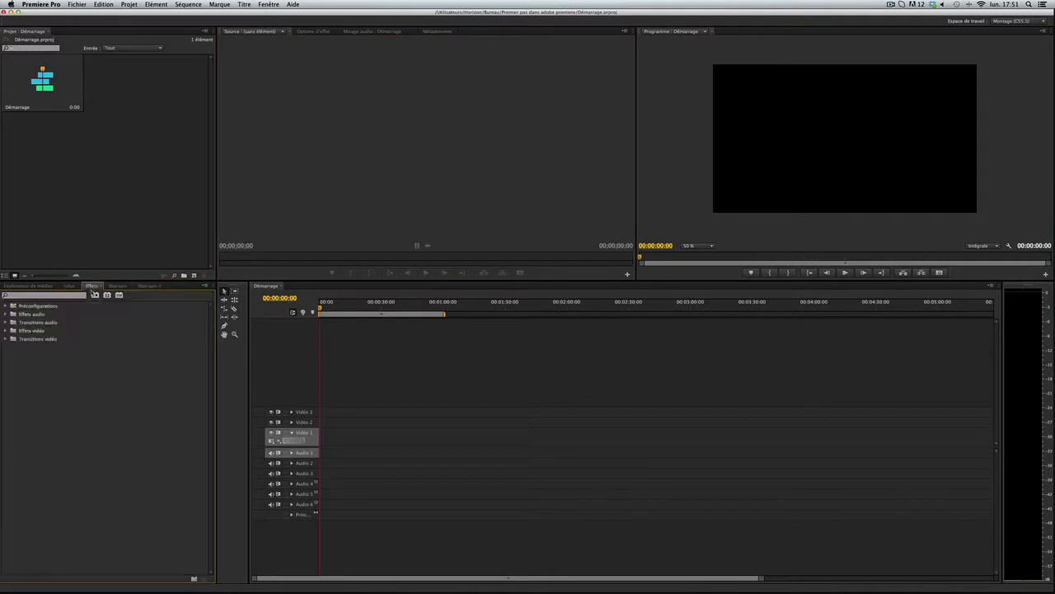
double_click(172, 118)
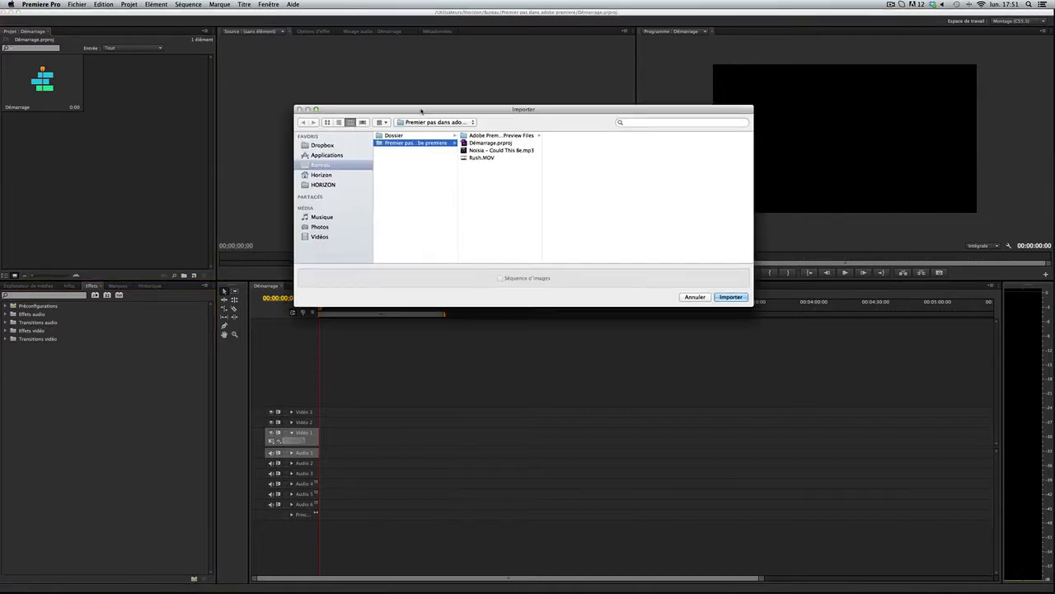
left_click_drag(432, 107, 390, 79)
left_click(655, 265)
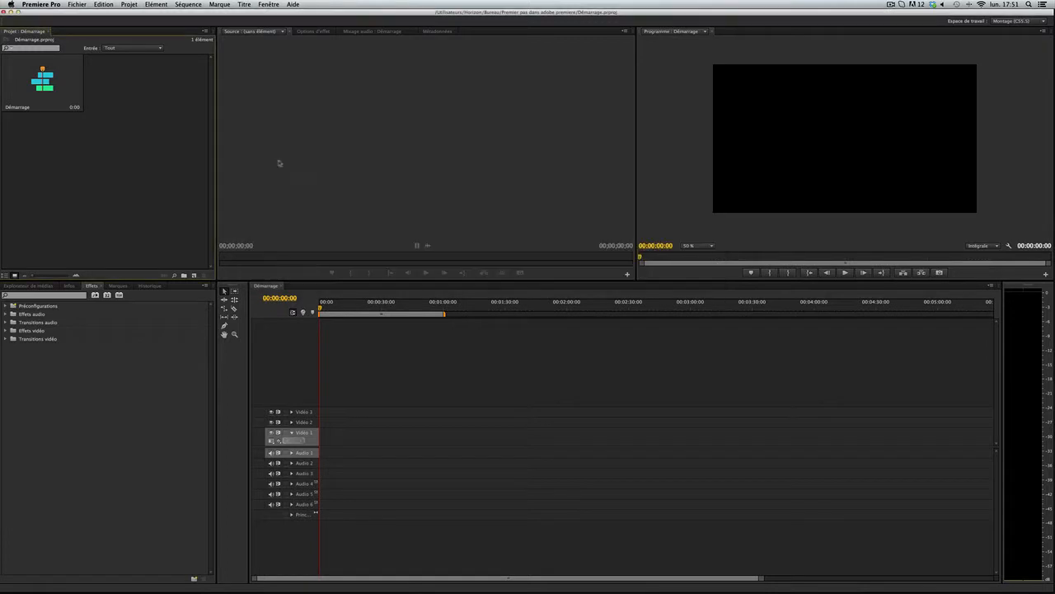
Import the Rush.MOV video into the project and remove it from the project again.
double_click(153, 128)
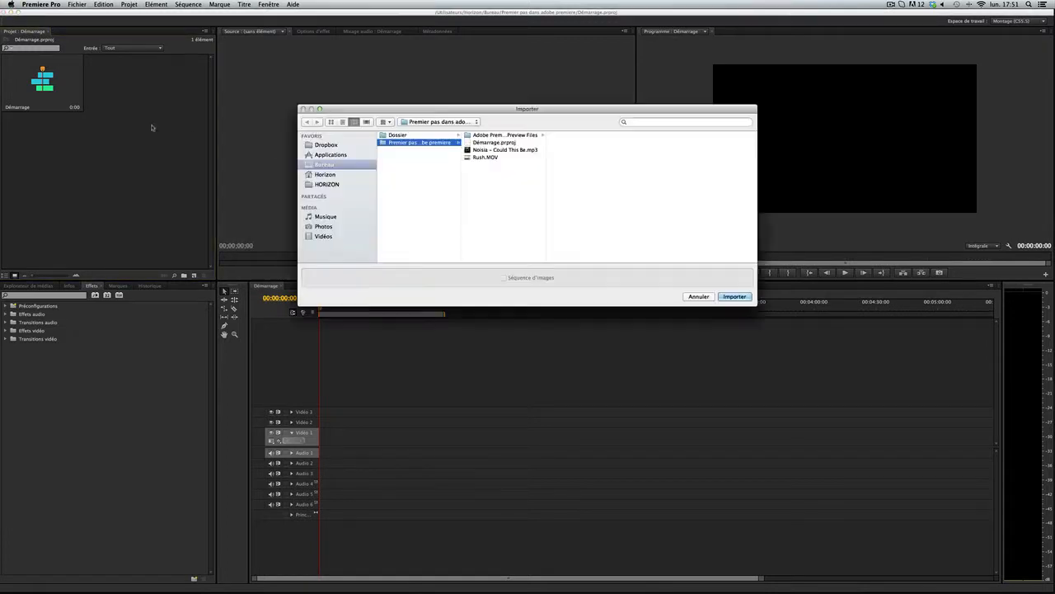
left_click(484, 156)
left_click(737, 296)
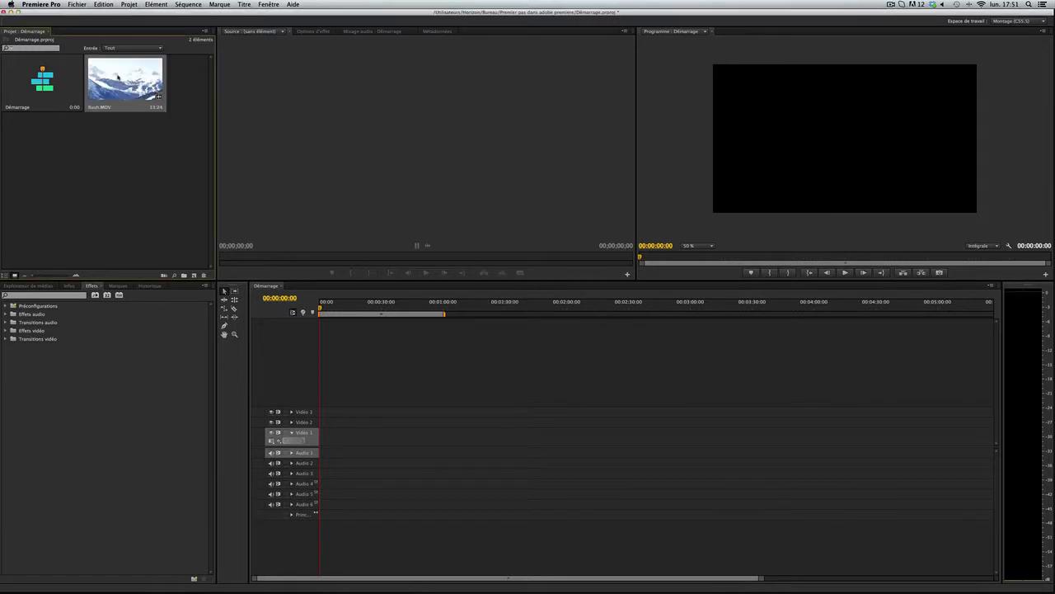
left_click(128, 83)
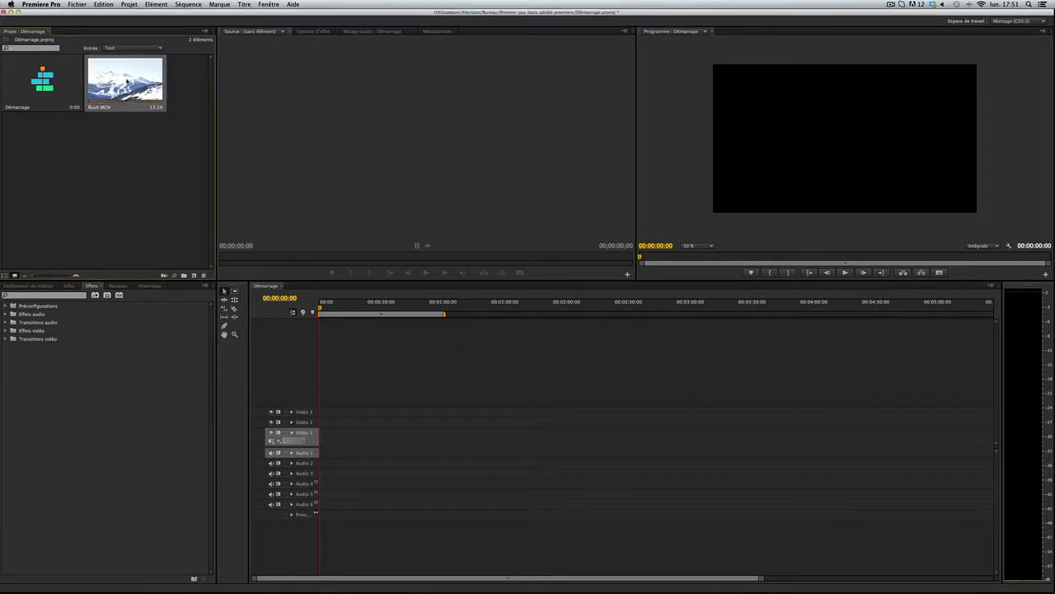
key("Delete")
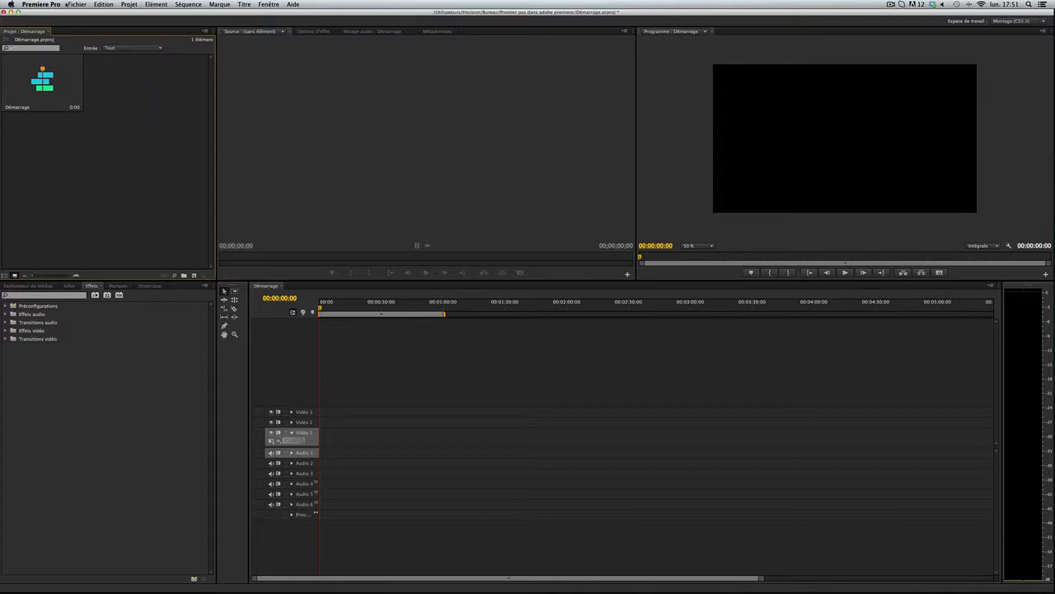
Bring Rush.MOV back in with the Import command and delete it from the project once more.
left_click(73, 5)
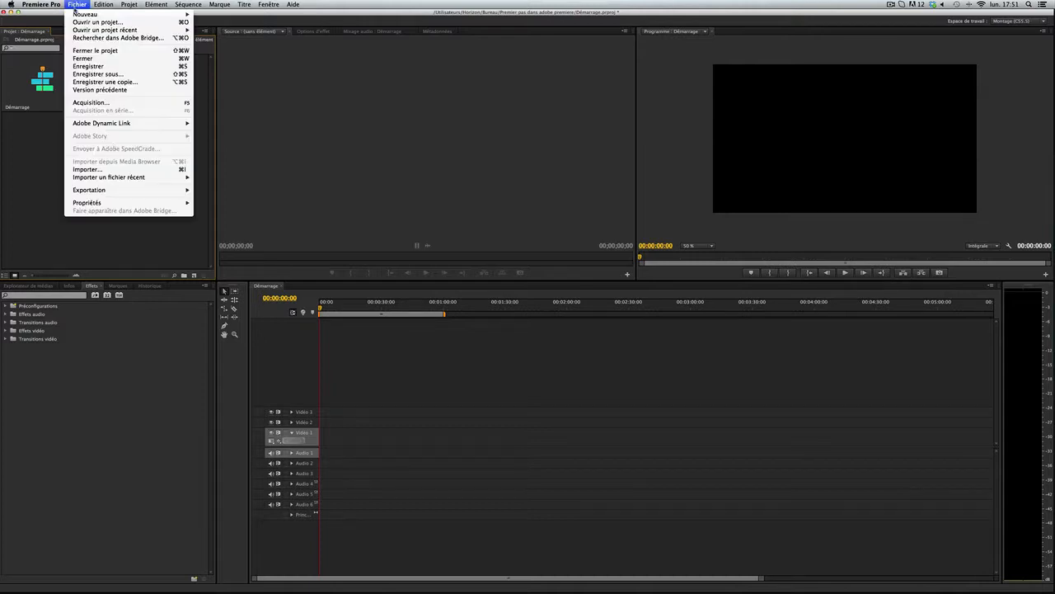
left_click(105, 169)
left_click(493, 158)
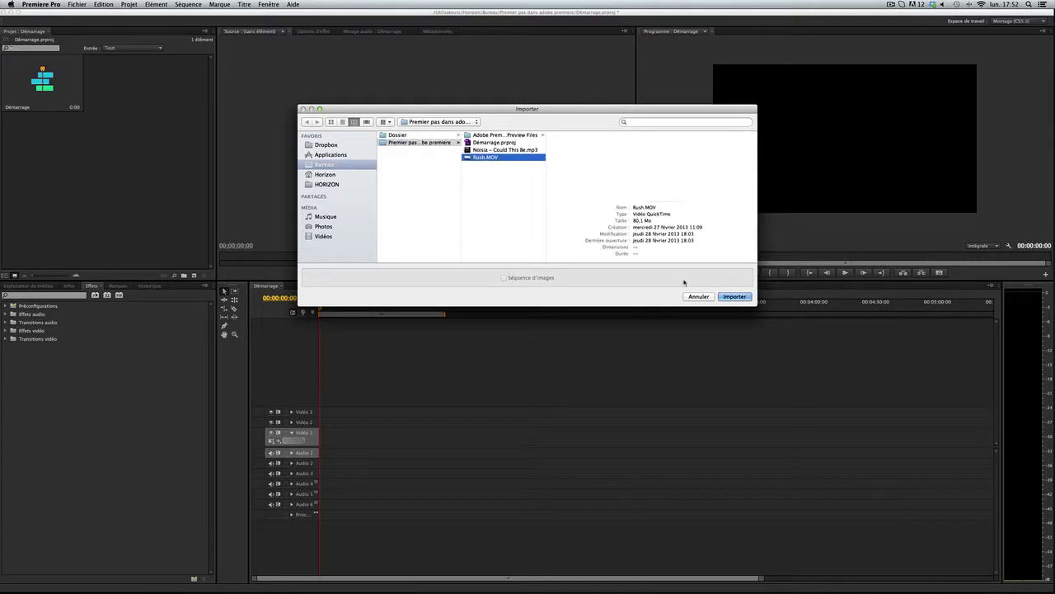
left_click(742, 296)
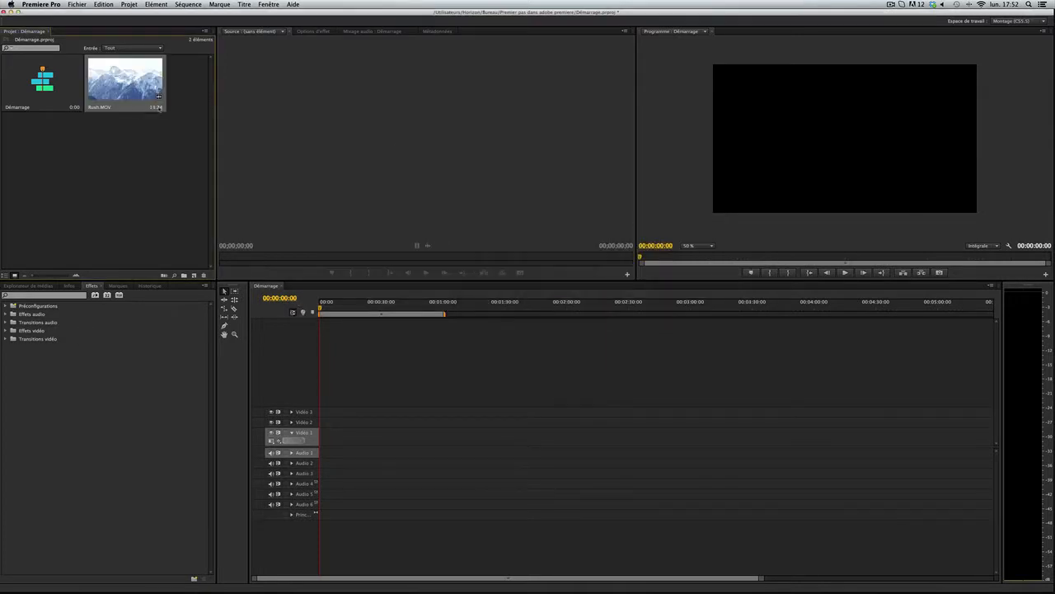
key("Delete")
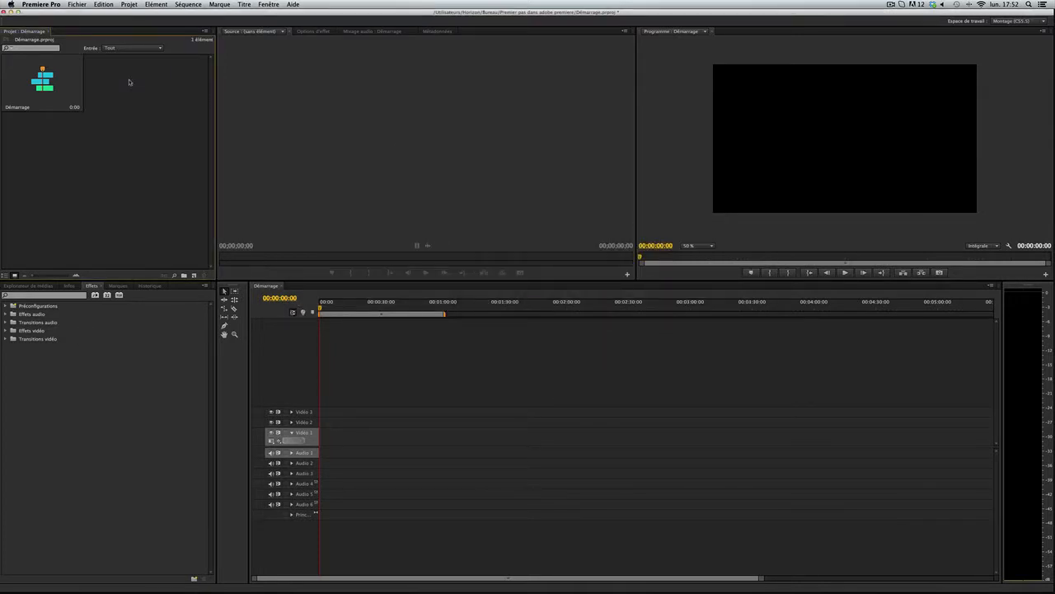
Import Rush.MOV into the project and place it at the start of the Vidéo 1 track.
double_click(130, 83)
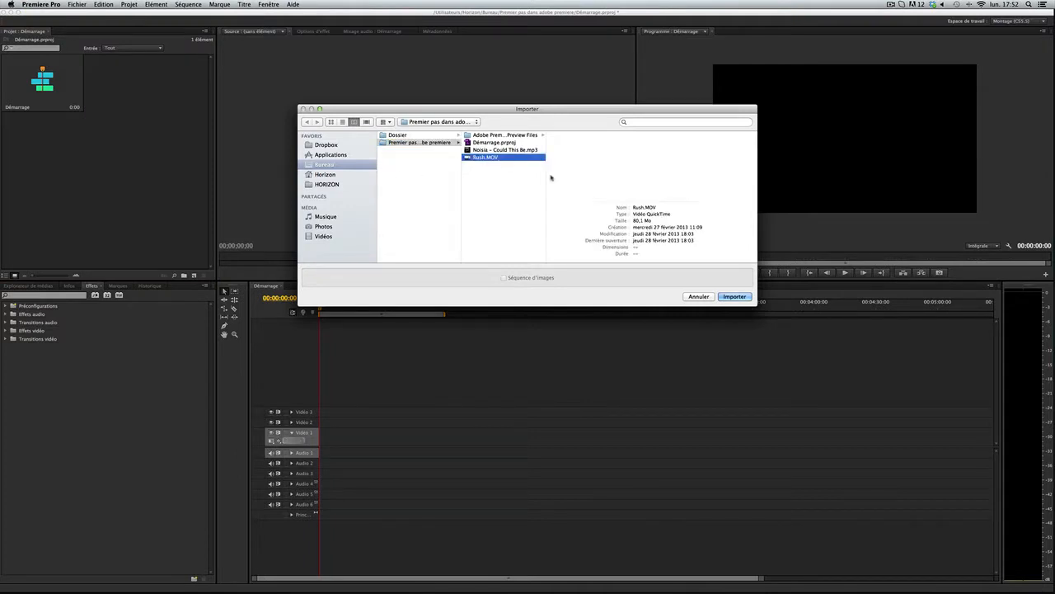
left_click(736, 296)
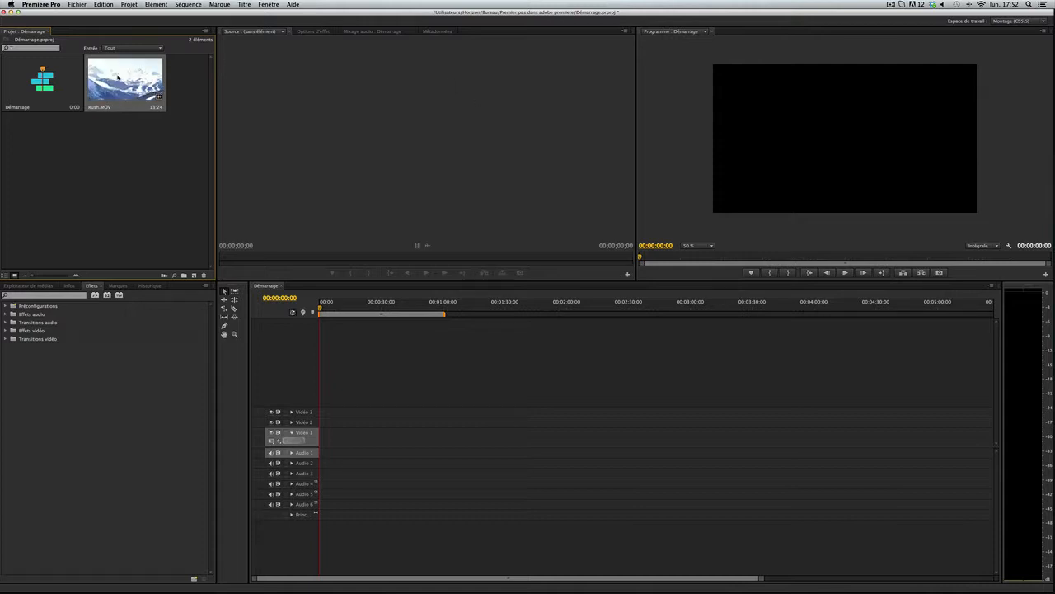
left_click_drag(123, 78, 323, 443)
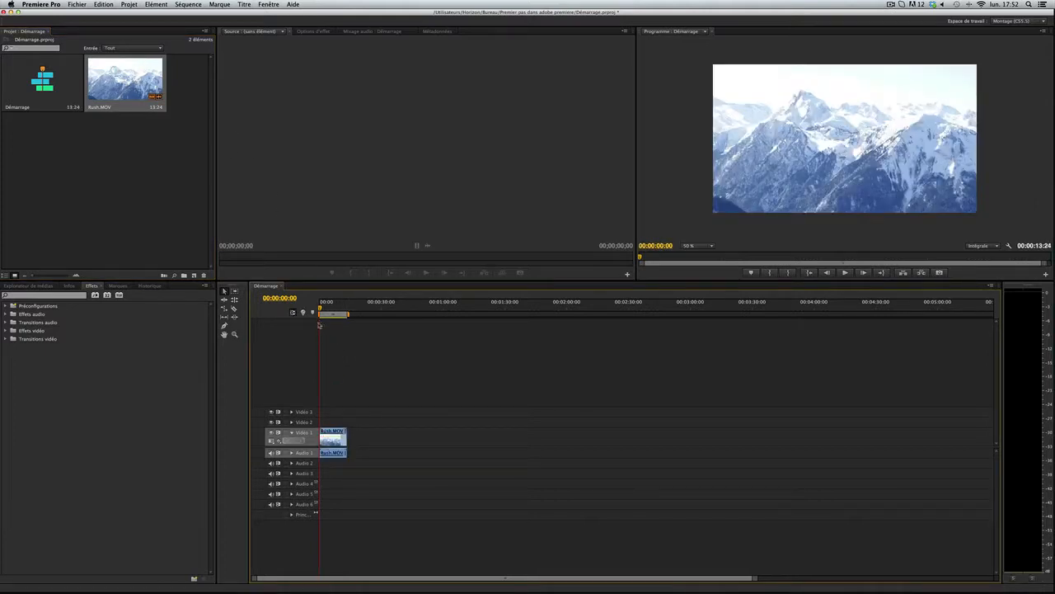
Play the opening seconds of the sequence twice, starting both times from the first frame.
key("space")
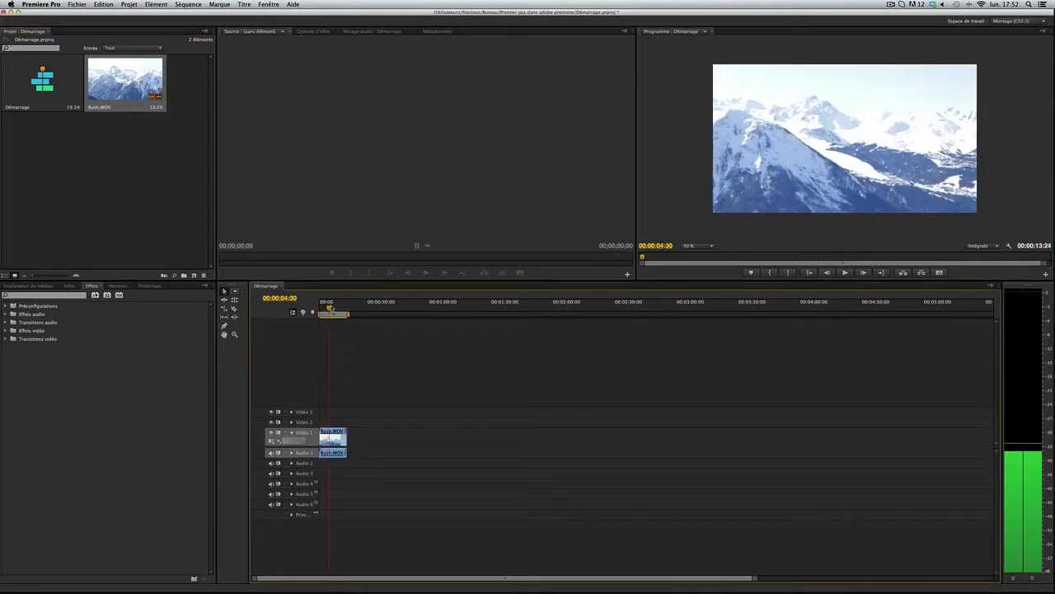
key("space")
key("Home")
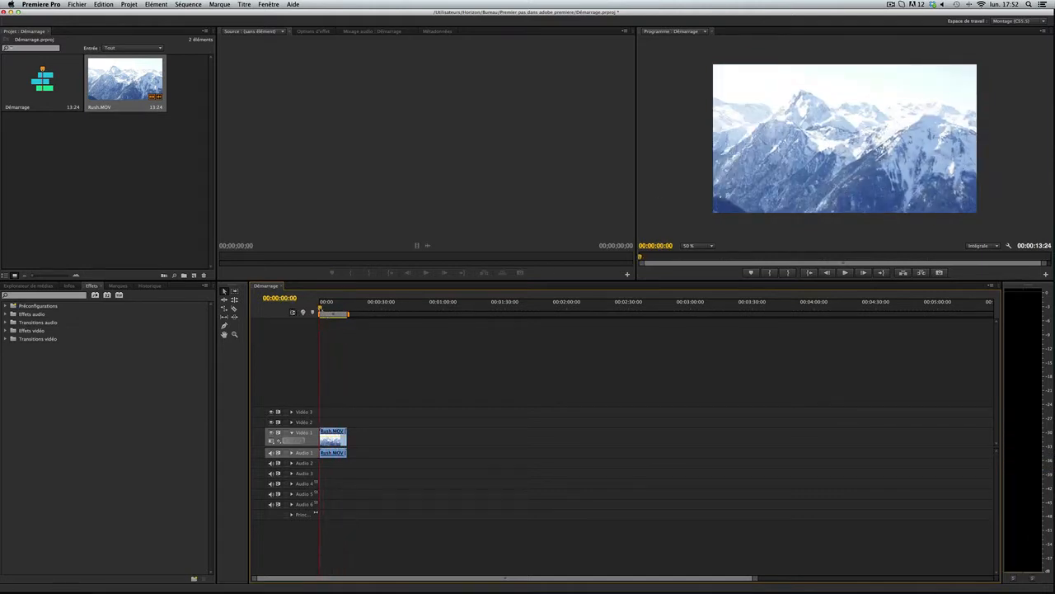
key("space")
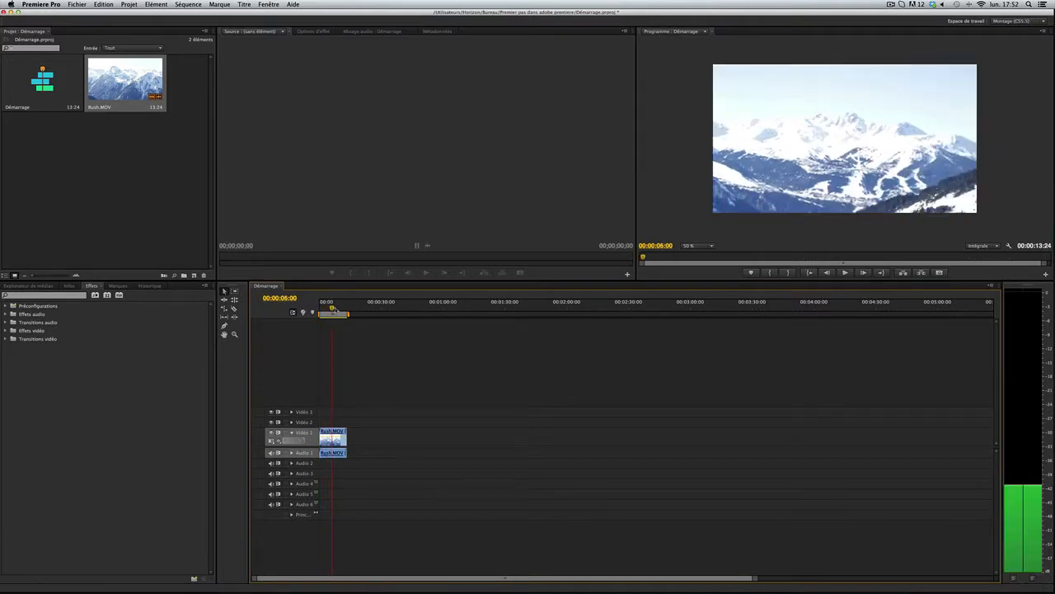
key("space")
Trim the end of the timeline clip to about 00:00:08:20, and extend it back to its full length with the playhead at the start.
left_click_drag(347, 442, 333, 442)
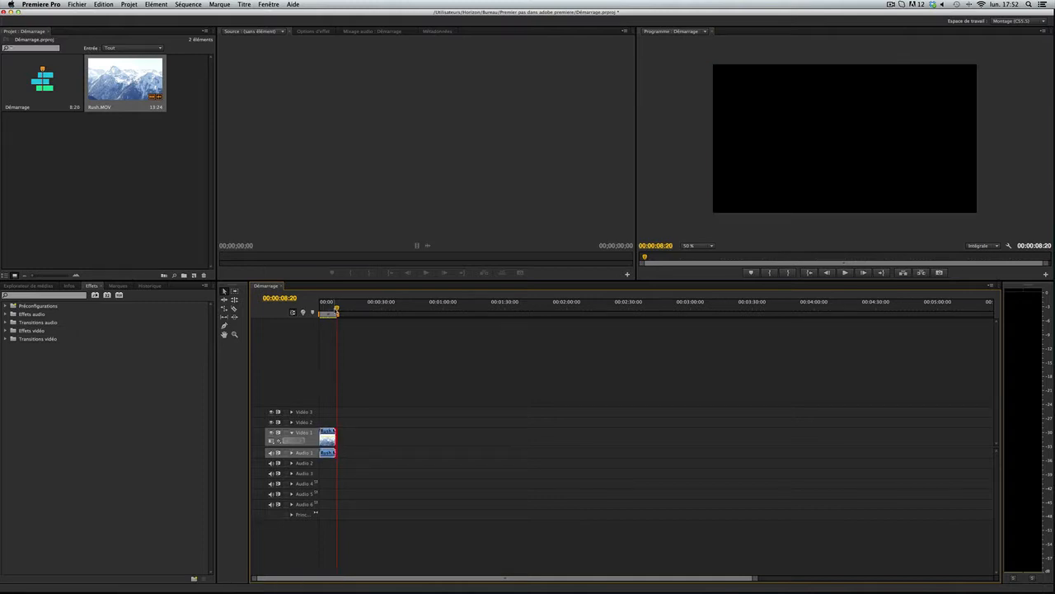
mouse_move(336, 310)
left_mouse_down()
mouse_move(302, 312)
mouse_move(327, 308)
mouse_move(317, 310)
left_mouse_up()
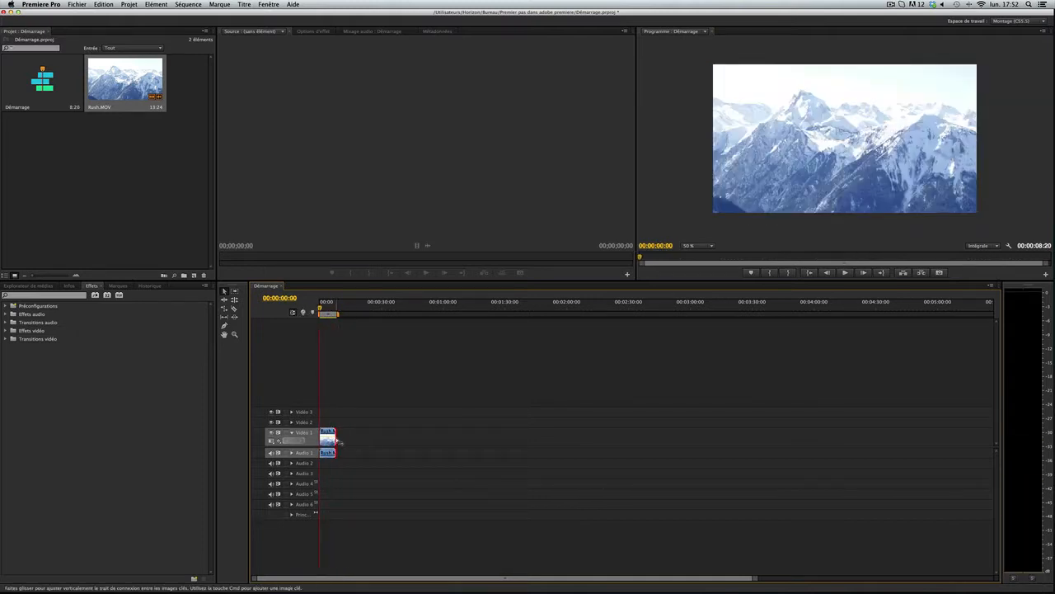
left_click_drag(336, 442, 443, 438)
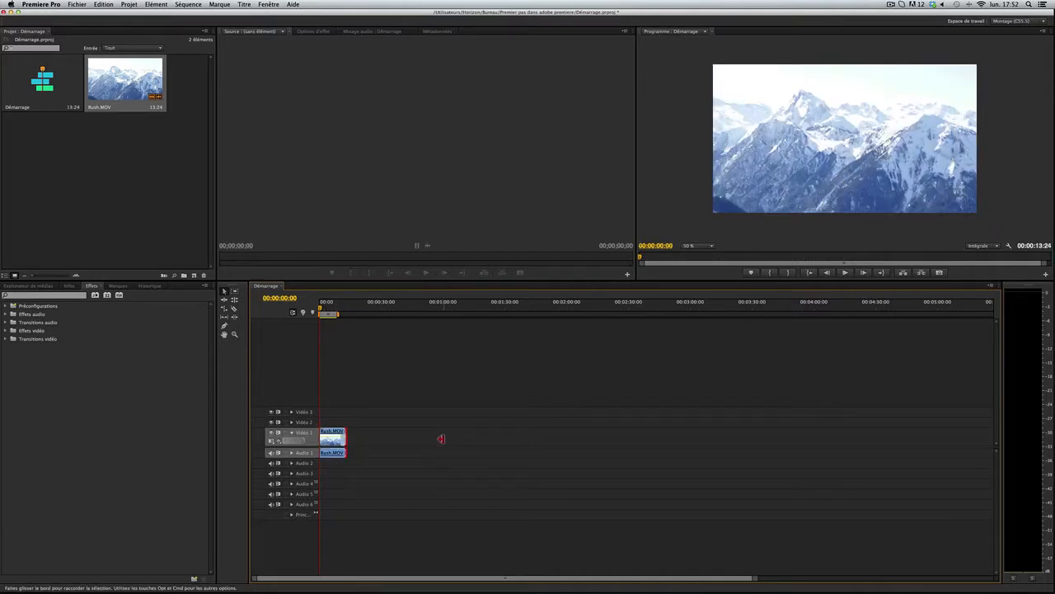
mouse_move(320, 310)
left_mouse_down()
mouse_move(360, 310)
mouse_move(313, 311)
left_mouse_up()
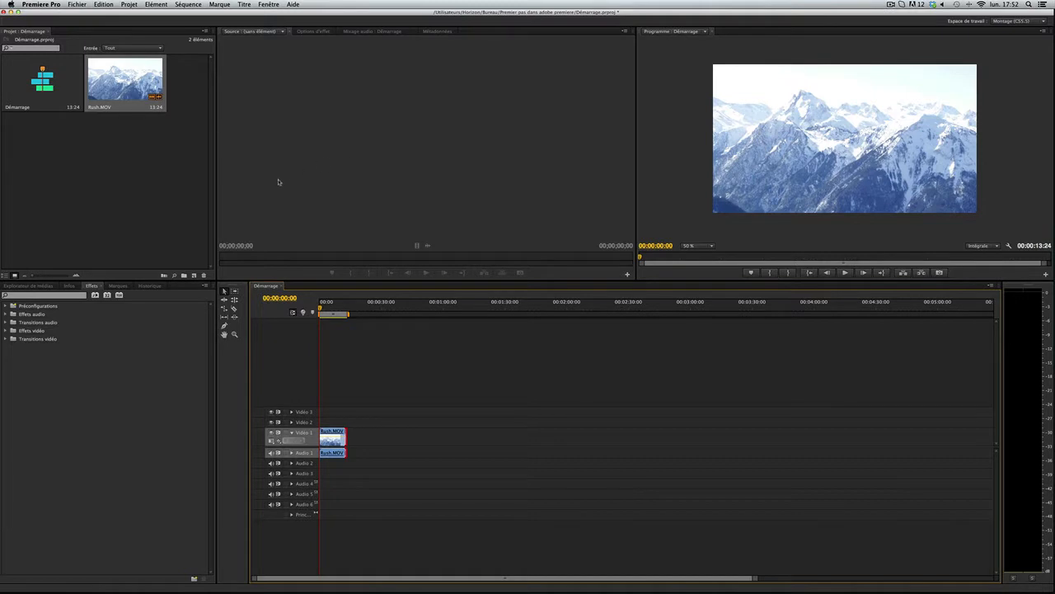
Open Rush.MOV in the source monitor at its first frame and delete the clip from the timeline.
double_click(141, 83)
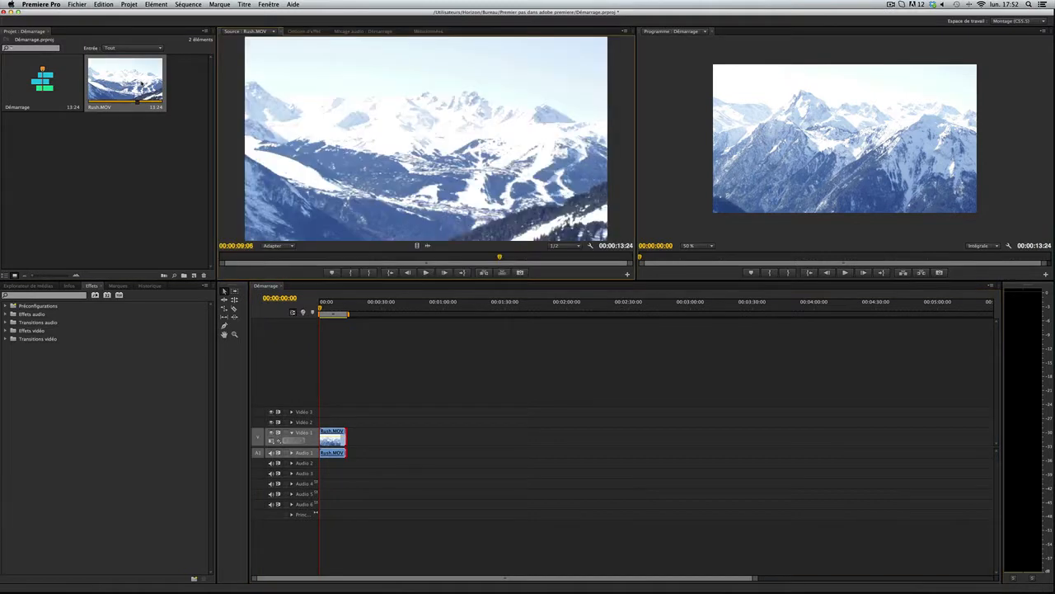
left_click_drag(499, 255, 352, 255)
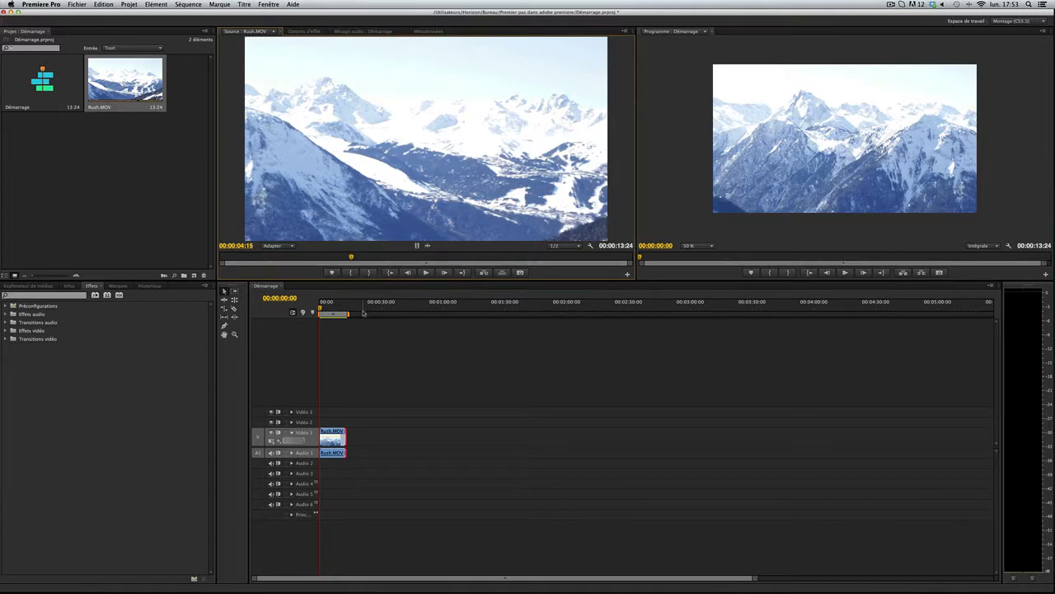
left_click_drag(352, 256, 201, 258)
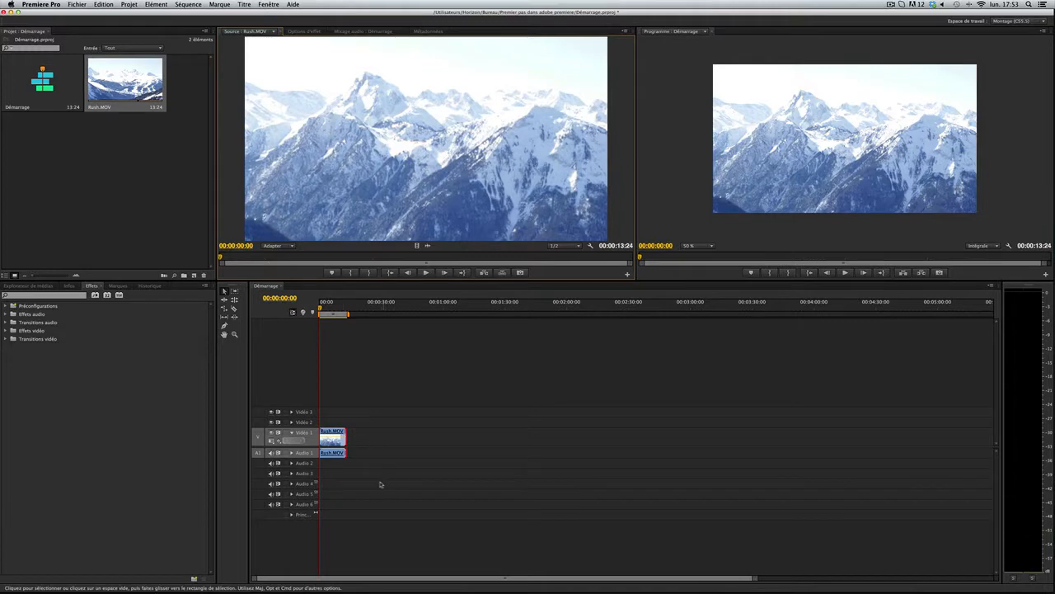
left_click_drag(400, 480, 338, 435)
key("Delete")
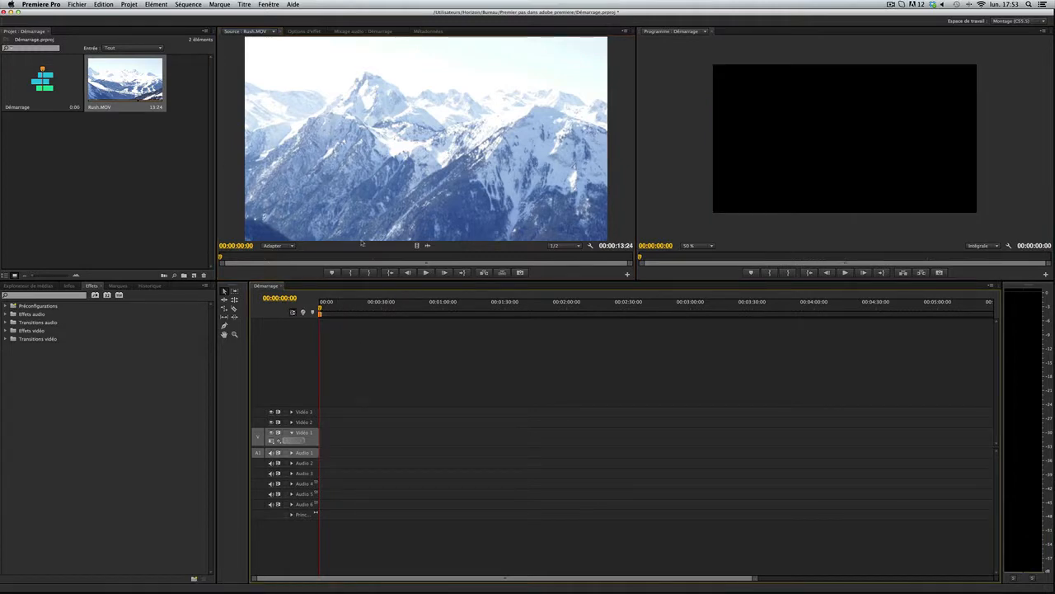
Mark an in point at 00:00:02:32 and an out point at 00:00:09:01 on Rush.MOV in the source monitor.
left_click_drag(220, 256, 301, 258)
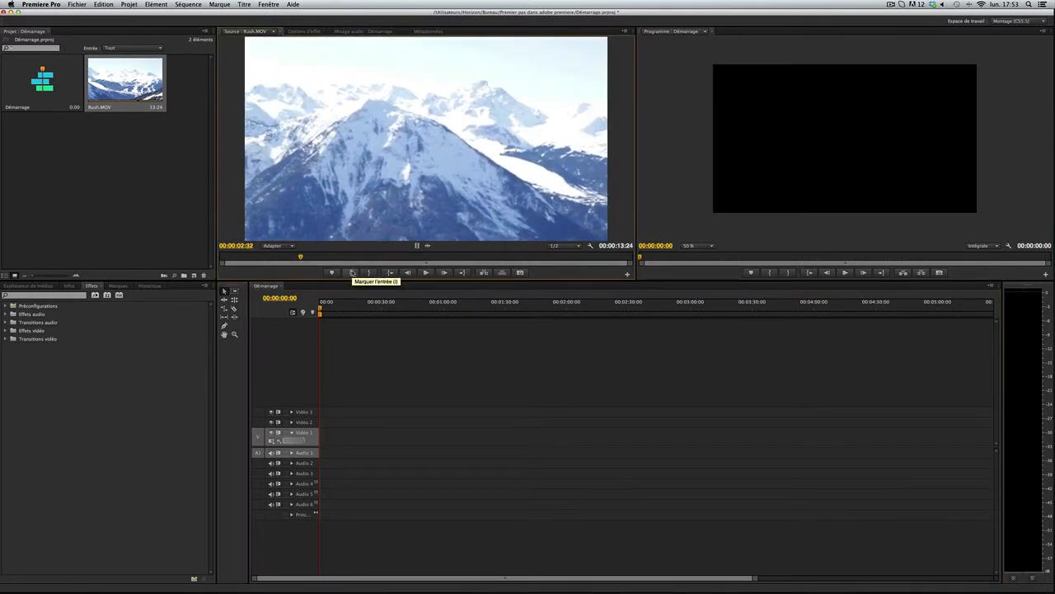
left_click(353, 273)
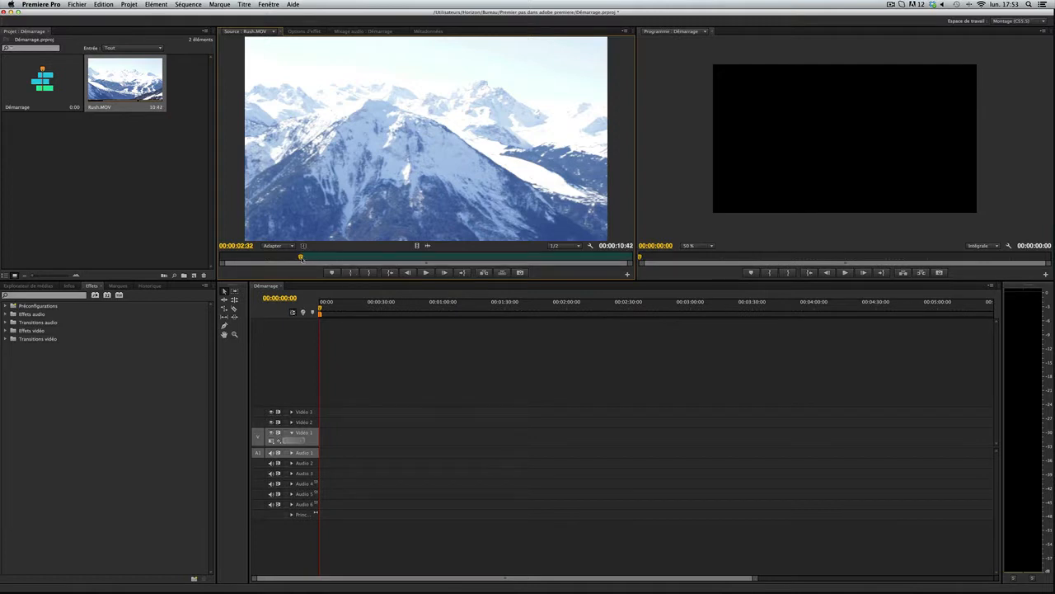
left_click_drag(301, 258, 495, 262)
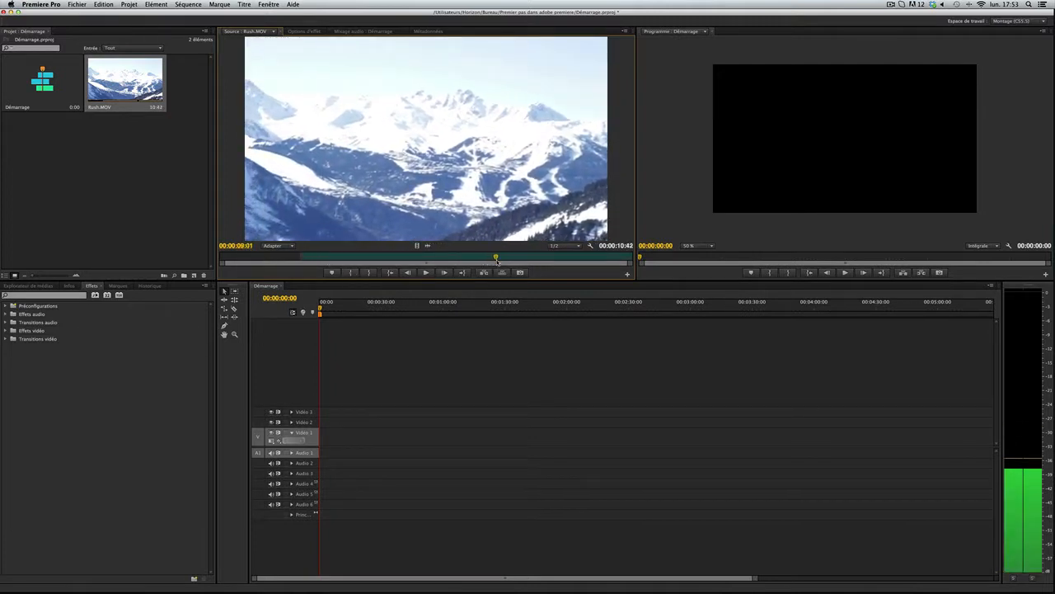
left_click(370, 273)
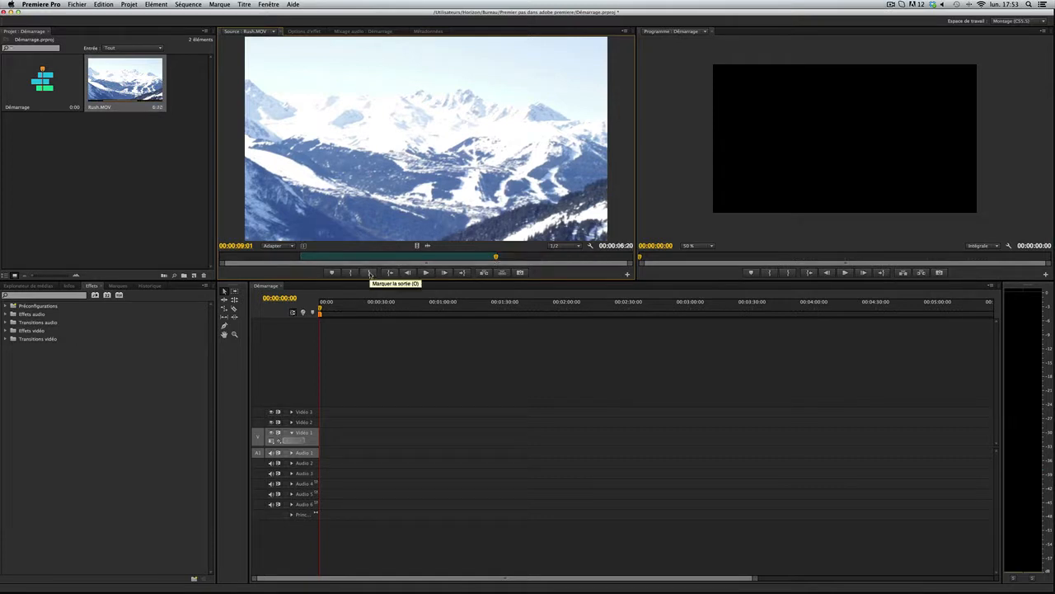
Insert the marked section of Rush.MOV into the timeline, play it back and delete it again.
left_click(484, 273)
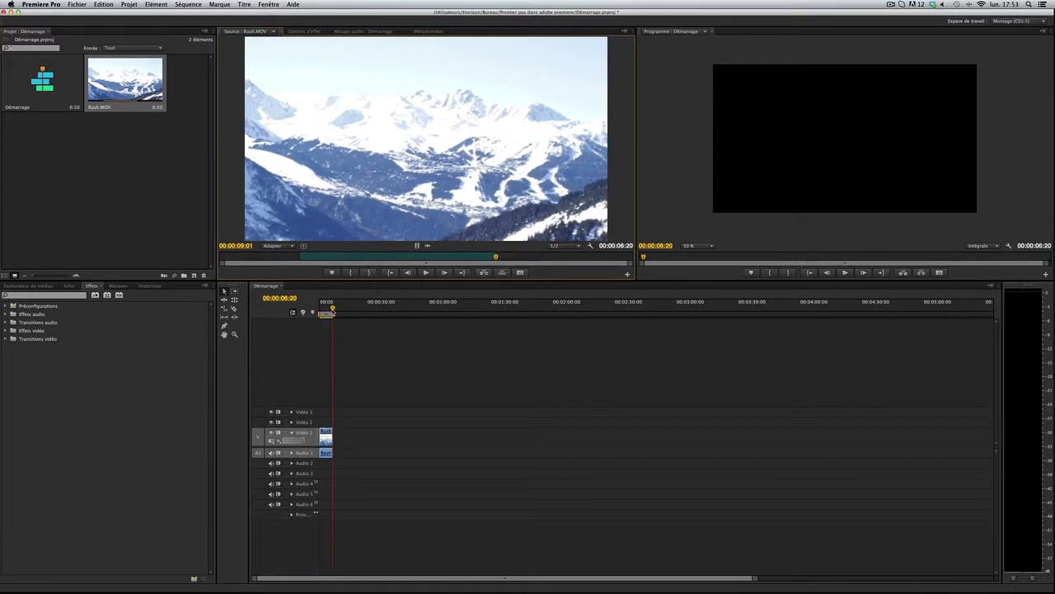
left_click_drag(330, 309, 296, 311)
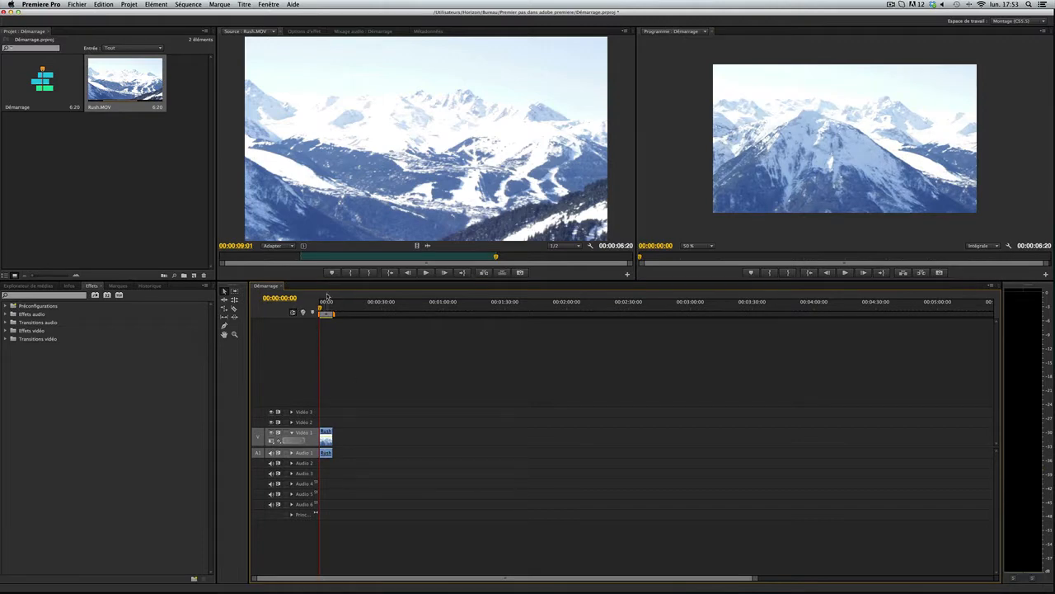
left_click(329, 309)
key("space")
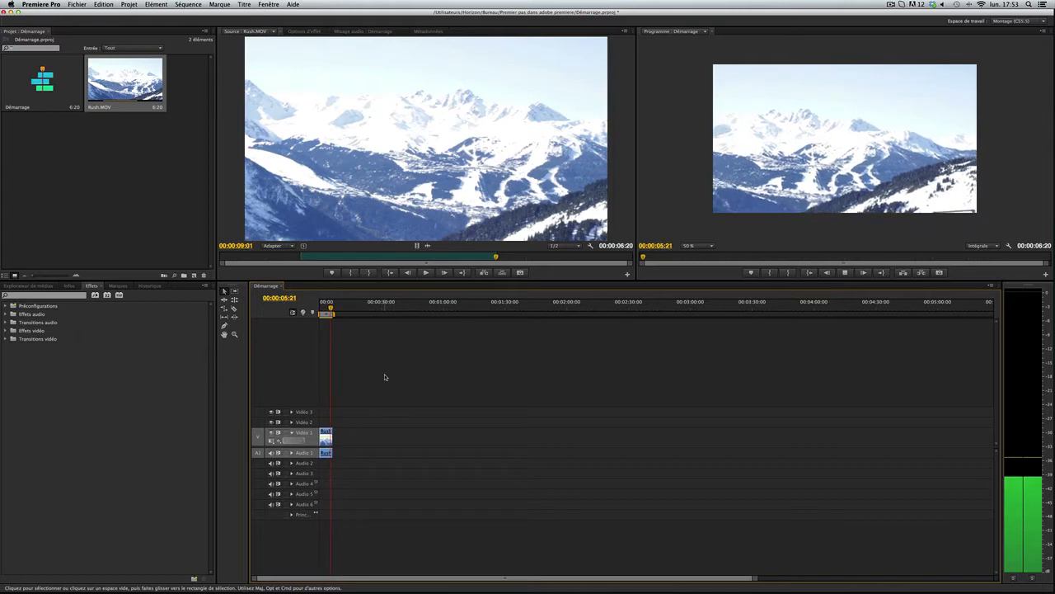
left_click_drag(374, 492, 328, 430)
key("Delete")
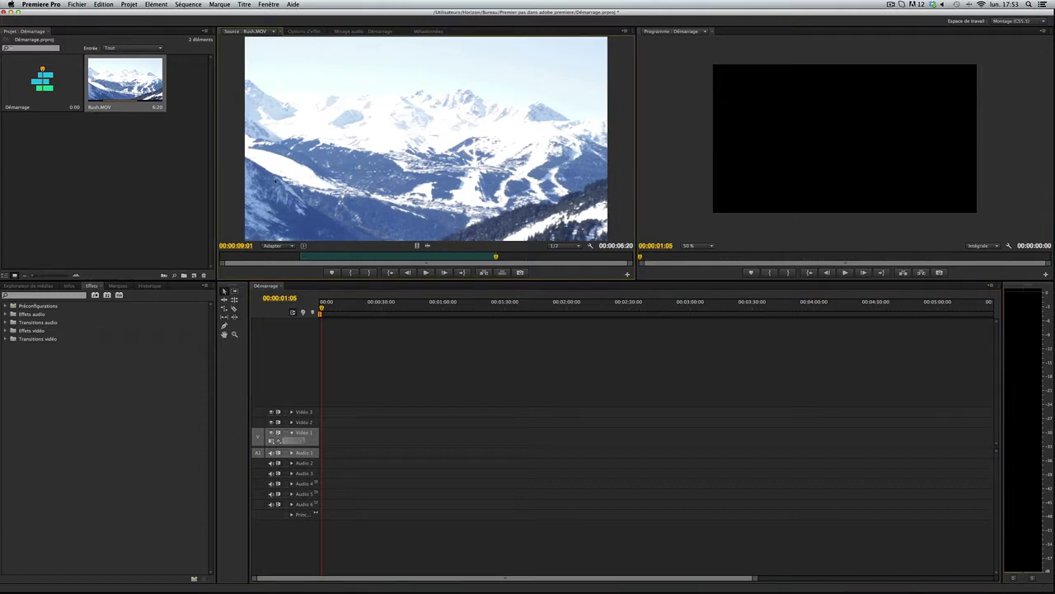
Place the trimmed Rush.MOV from the project at the start of Vidéo 1 and return the playhead to the start.
left_click_drag(122, 79, 327, 433)
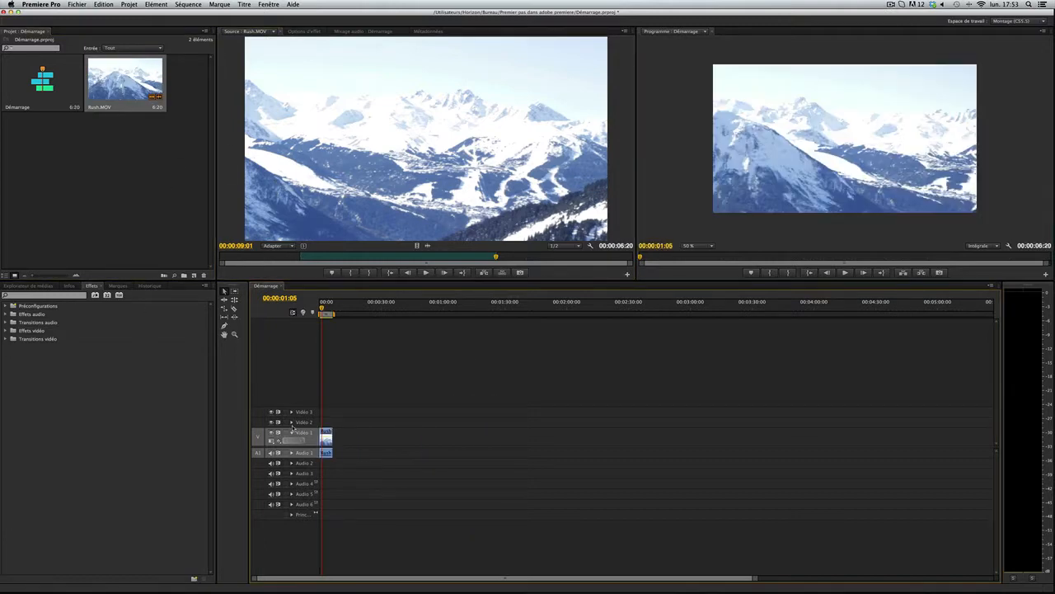
left_click(324, 308)
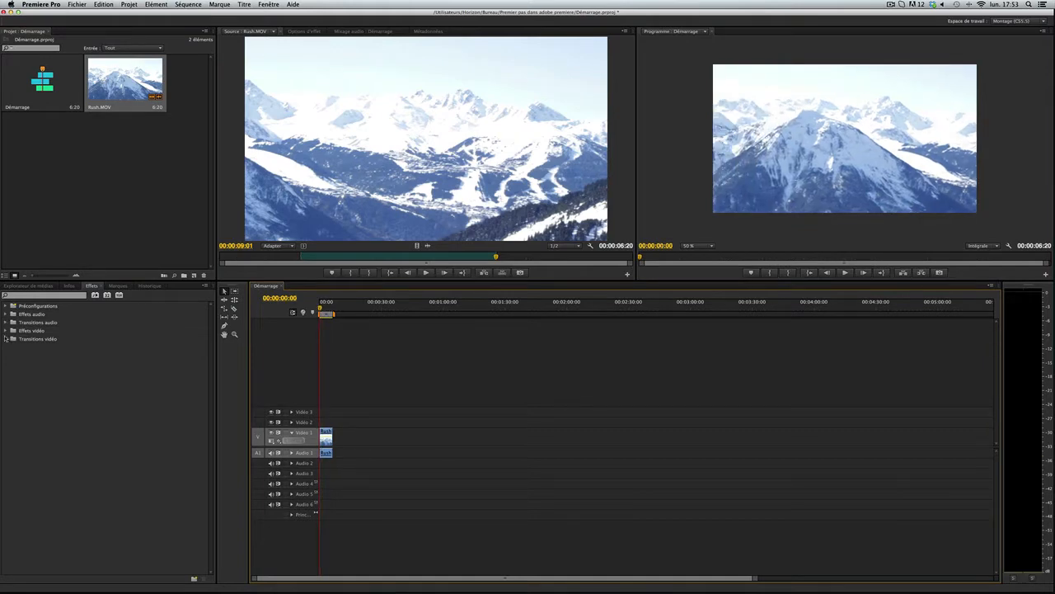
Look through the Effets vidéo folders, including Magic Bullet Looks, collapse them and keep the playhead at the sequence start.
left_click(6, 330)
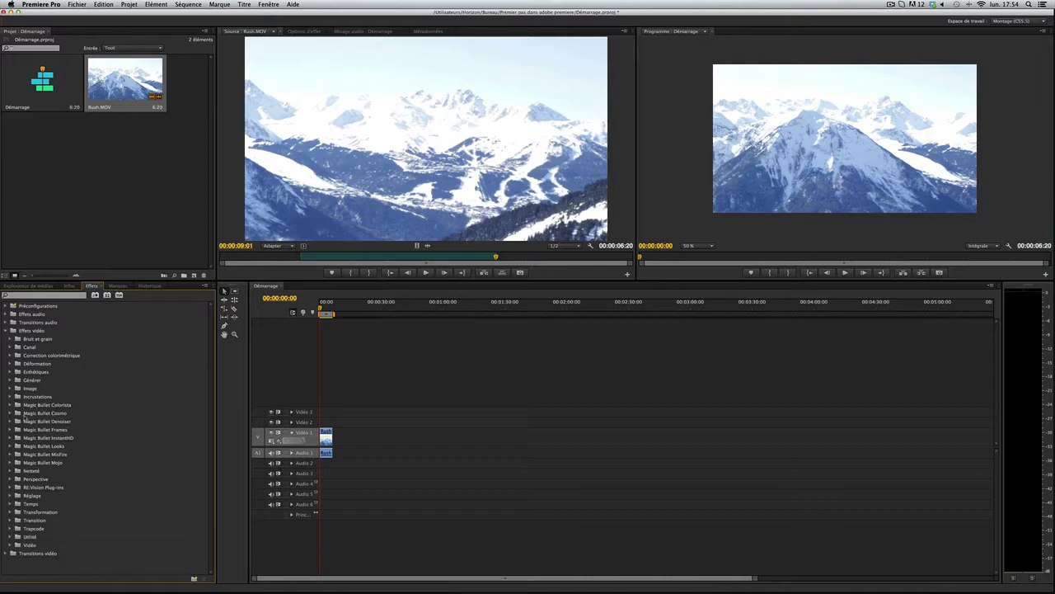
left_click(10, 446)
left_click(10, 446)
left_click(9, 331)
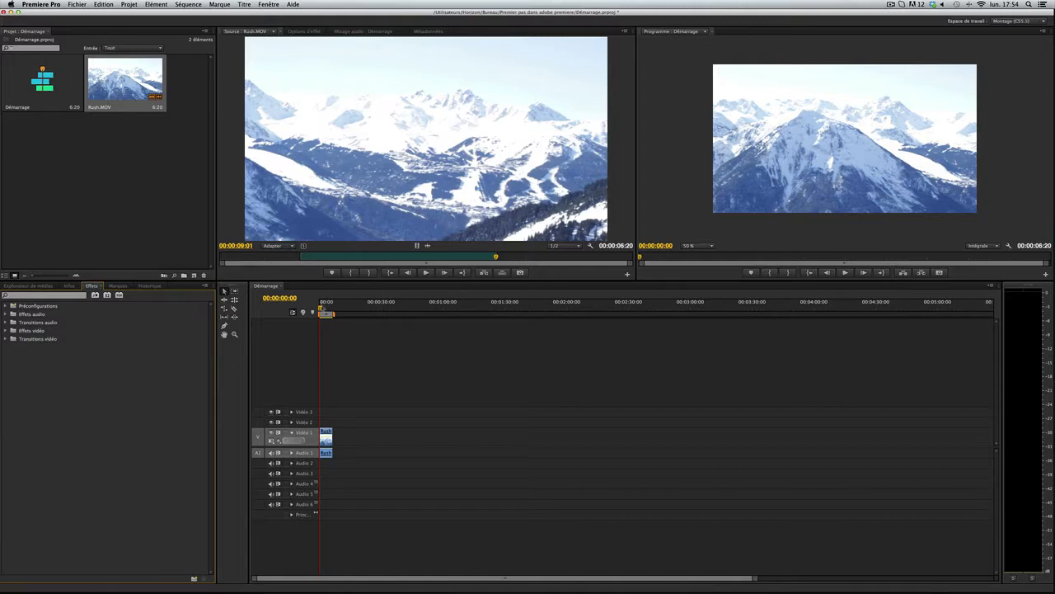
mouse_move(321, 310)
left_mouse_down()
mouse_move(334, 308)
mouse_move(316, 309)
left_mouse_up()
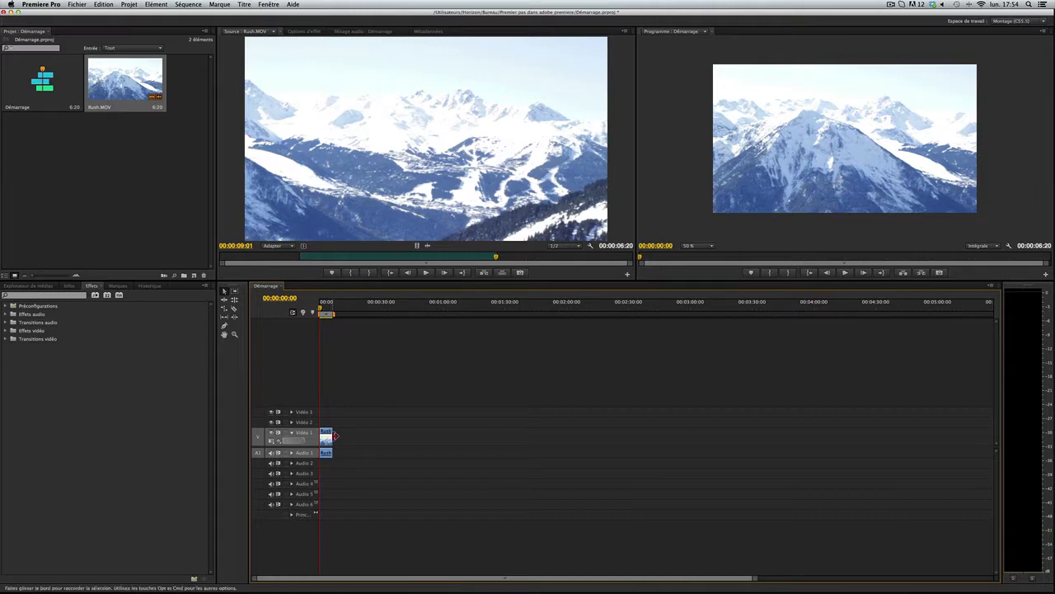
Extend the end of the Rush.MOV clip on Vidéo 1 to 00:00:10:42, play it briefly and return to the start.
left_click_drag(333, 439, 437, 443)
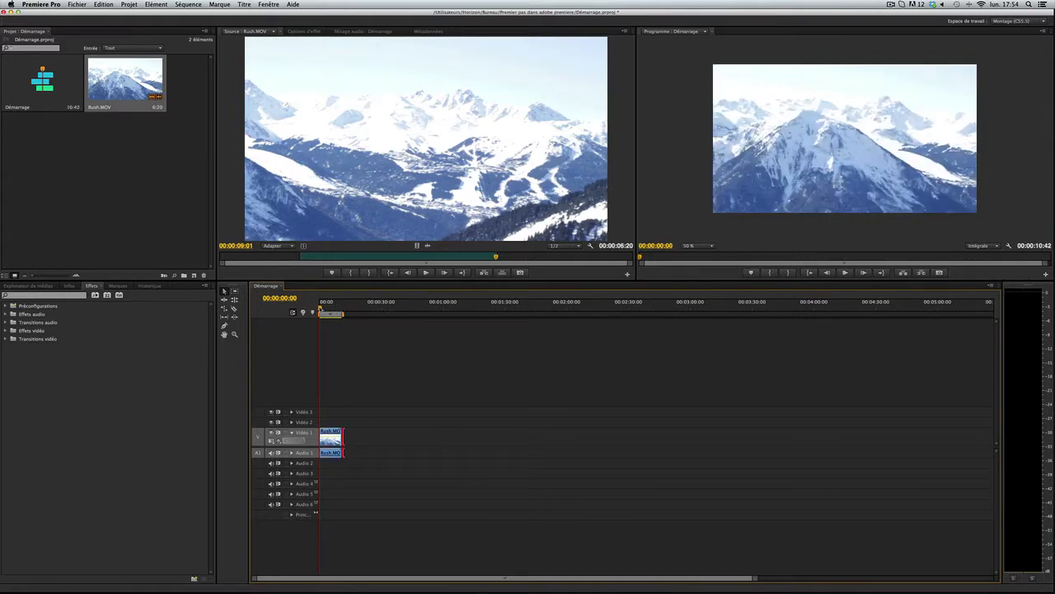
key("space")
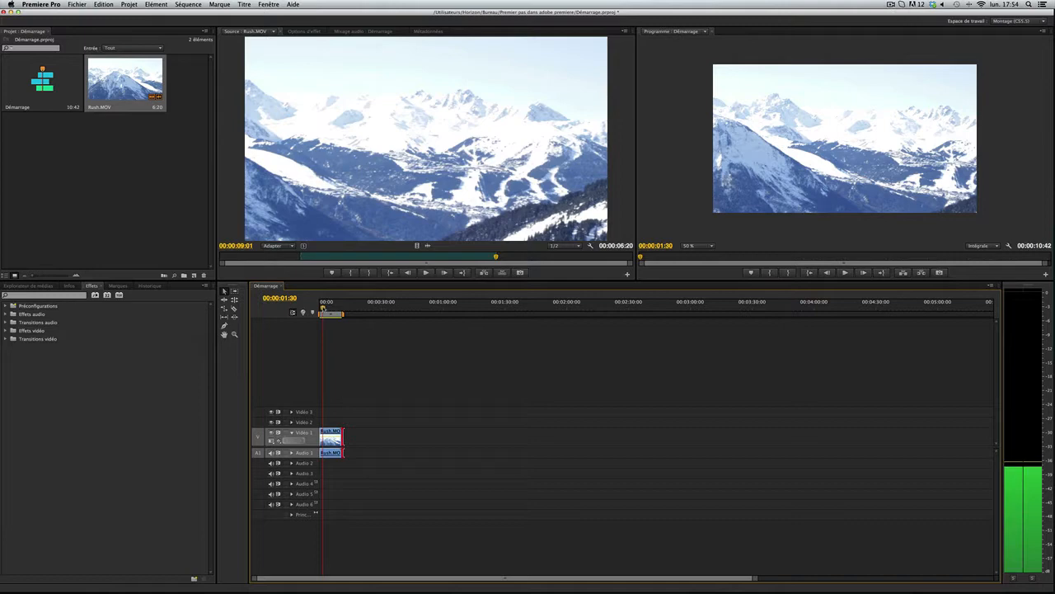
key("space")
key("Home")
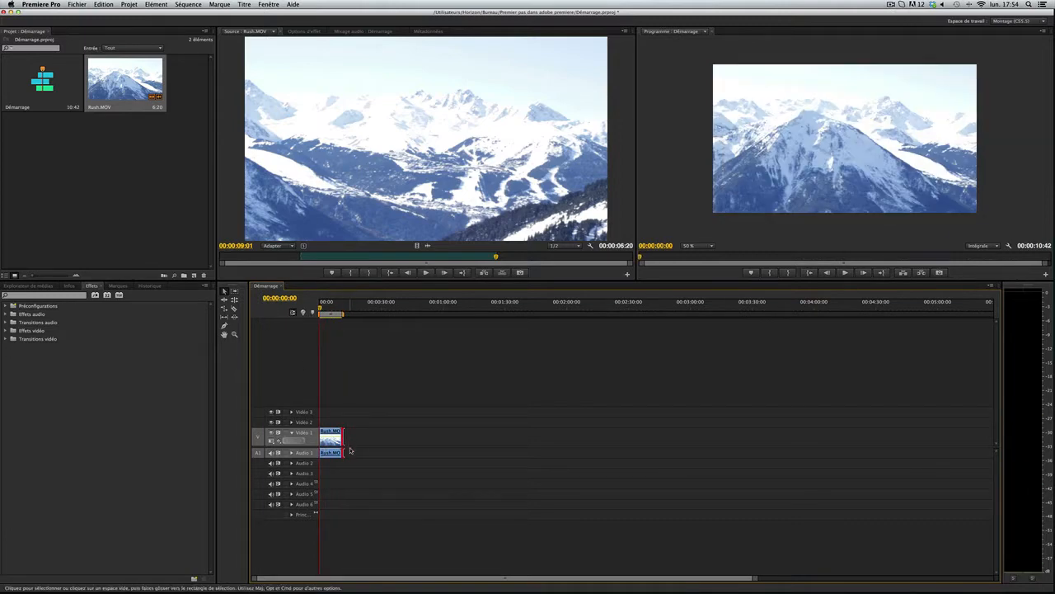
left_click_drag(362, 404, 329, 471)
Import the music file Noisia - Could This Be.mp3 into the project.
double_click(170, 225)
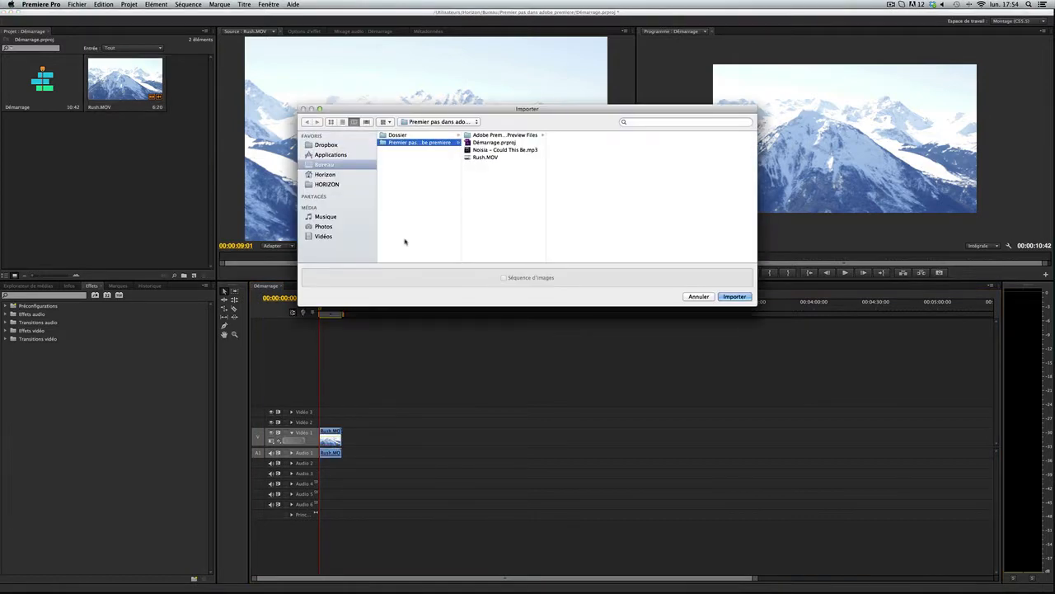
left_click(505, 150)
left_click(733, 296)
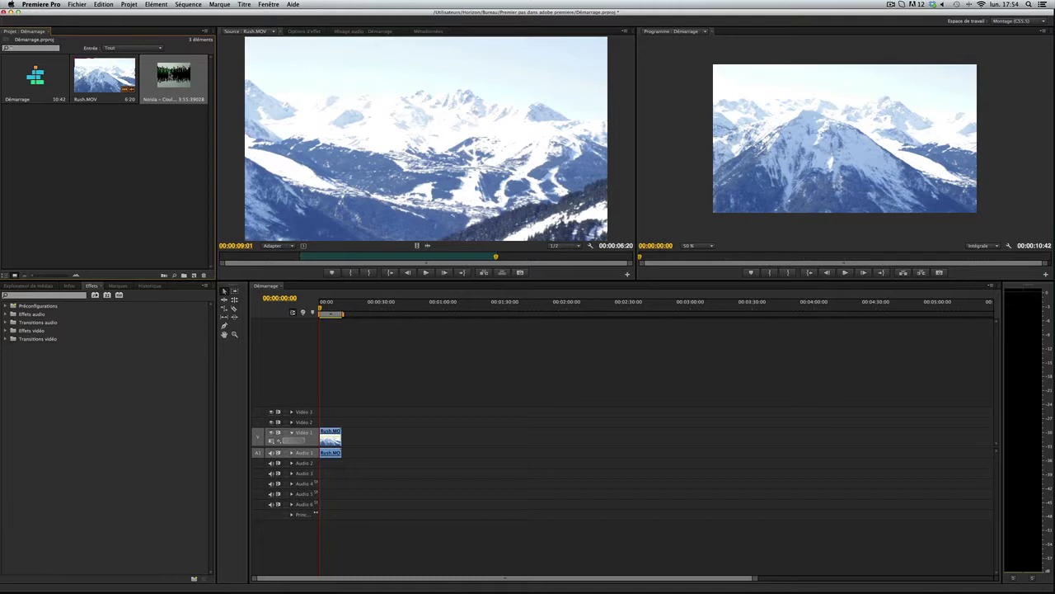
Place Noisia - Could This Be.mp3 at the start of Audio 2, play it with the video and return the playhead to the start.
left_click_drag(173, 78, 315, 468)
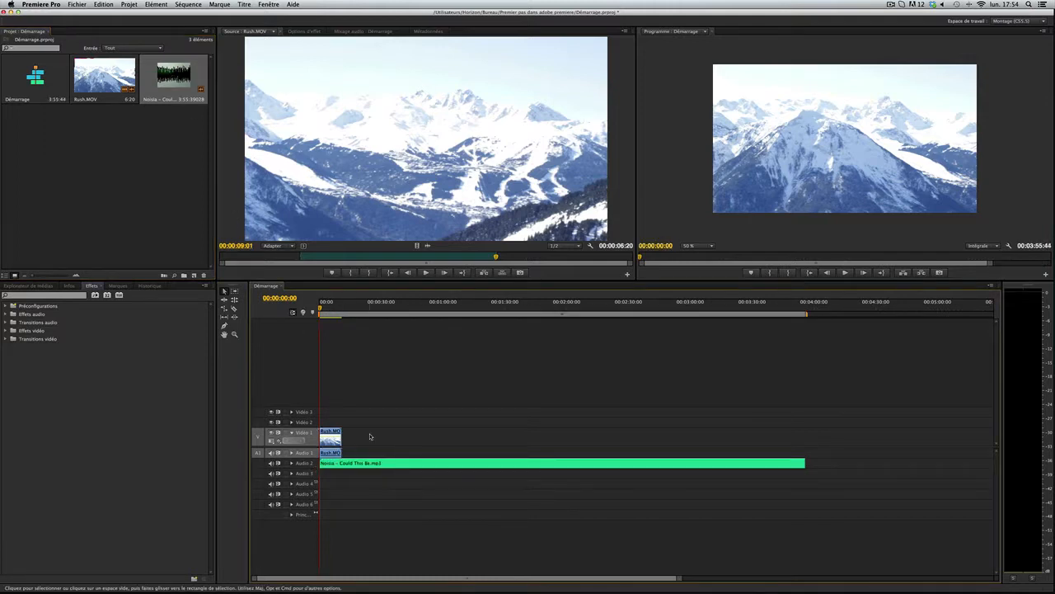
key("XF86AudioRaiseVolume")
key("space")
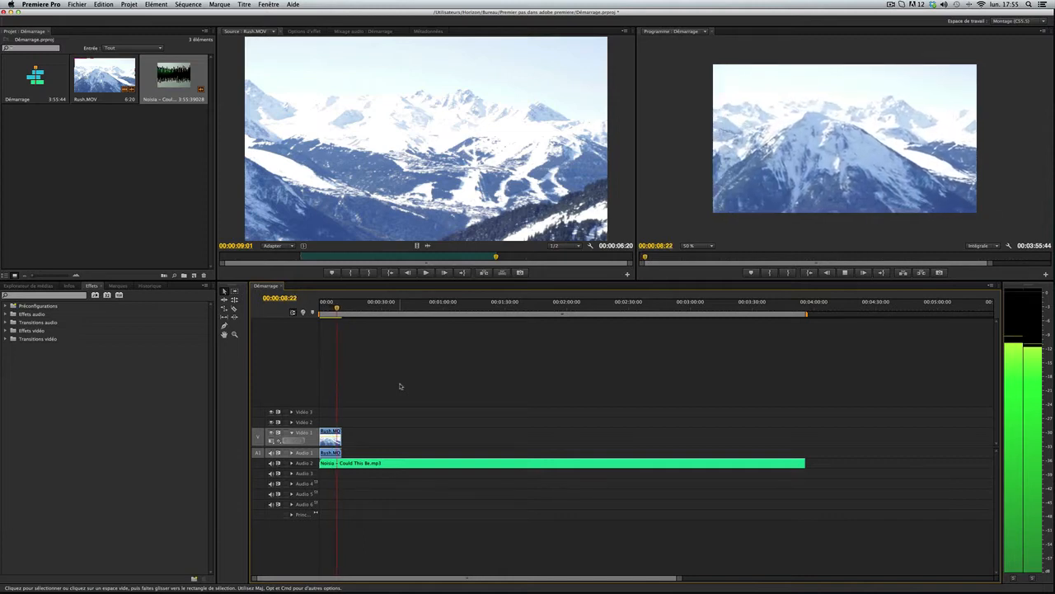
key("space")
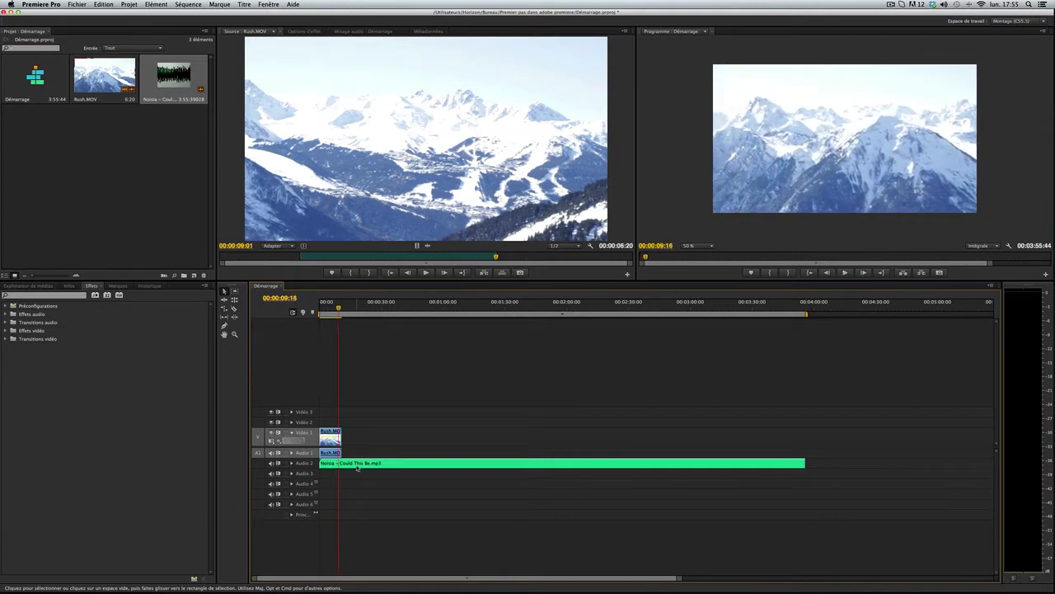
left_click(357, 466)
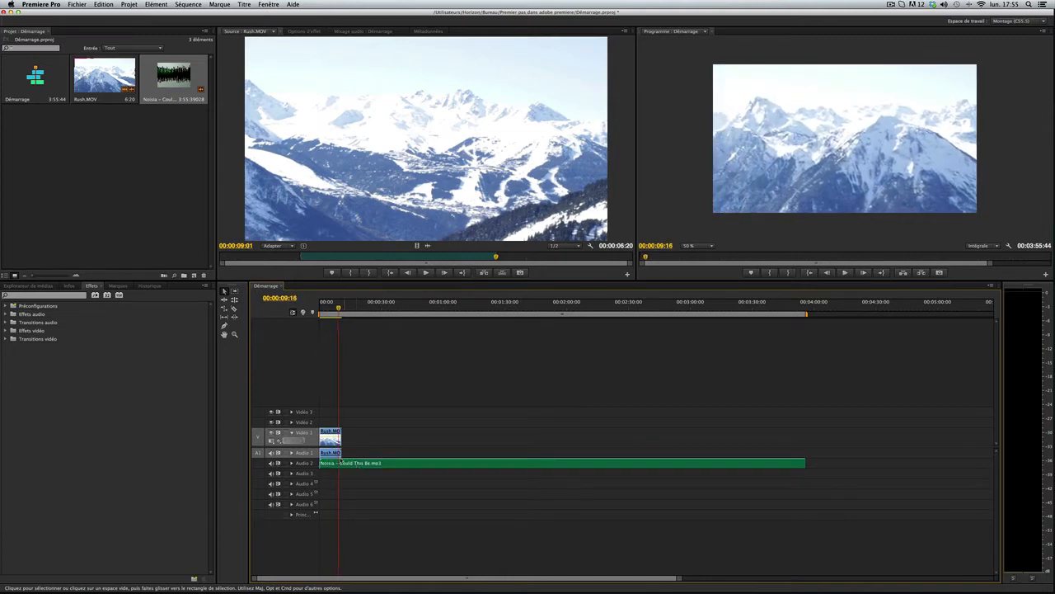
left_click(346, 425)
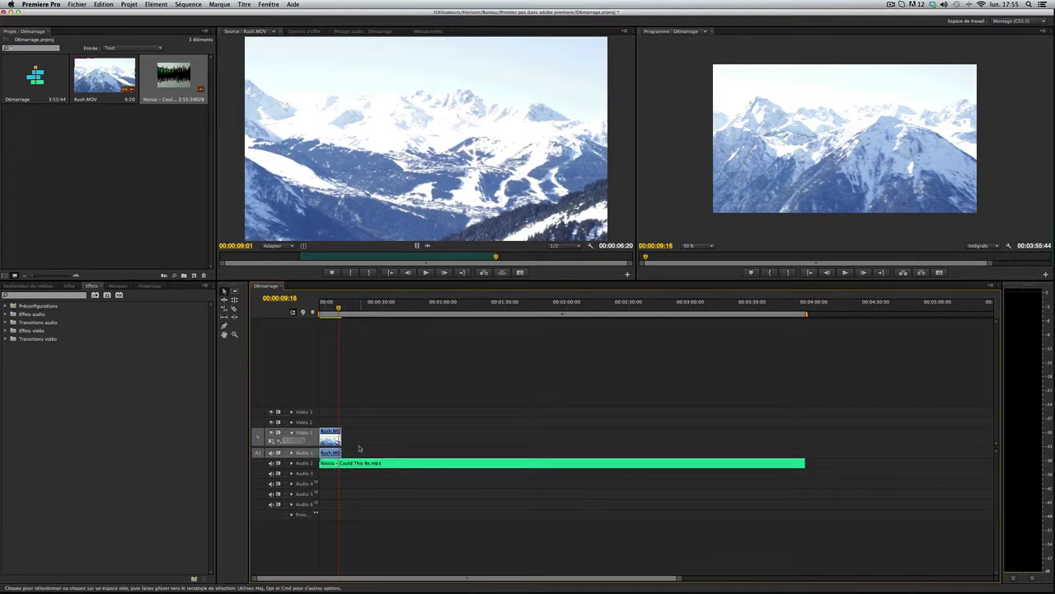
left_click_drag(339, 308, 312, 313)
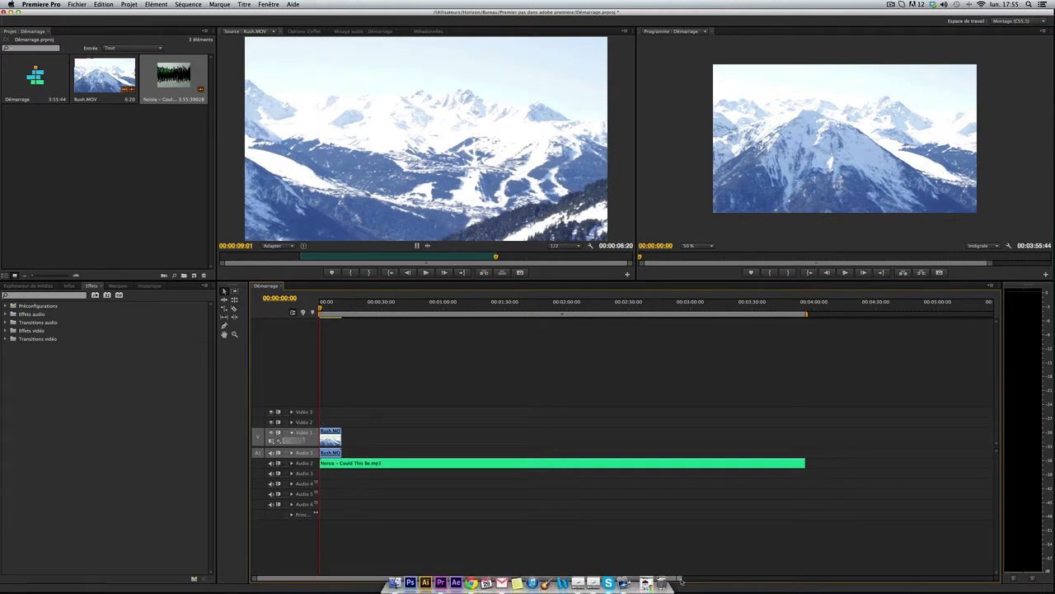
Delete the music clip from Audio 2.
left_click_drag(680, 579, 455, 578)
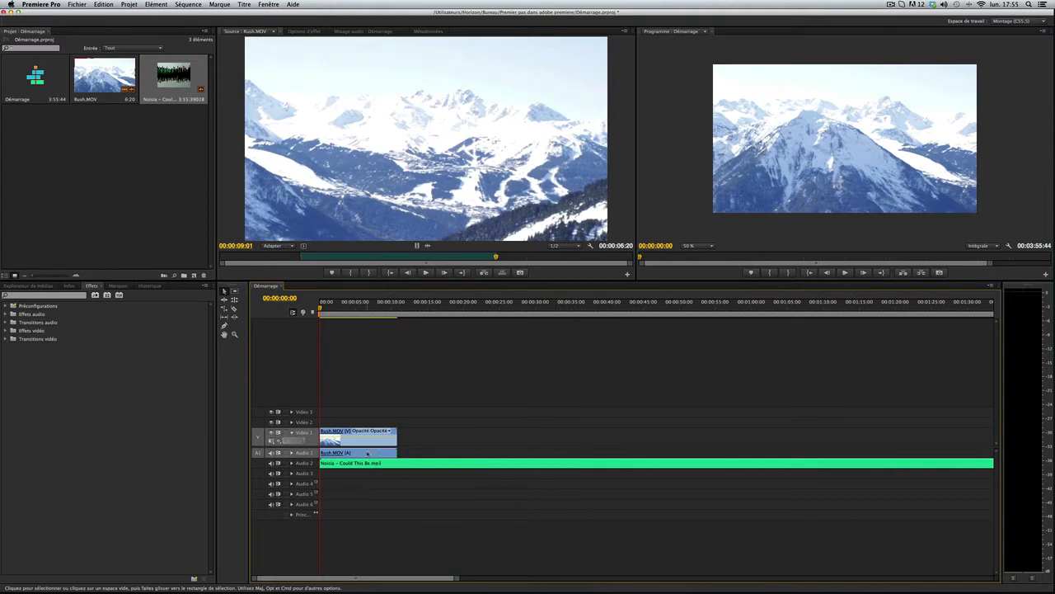
left_click(388, 467)
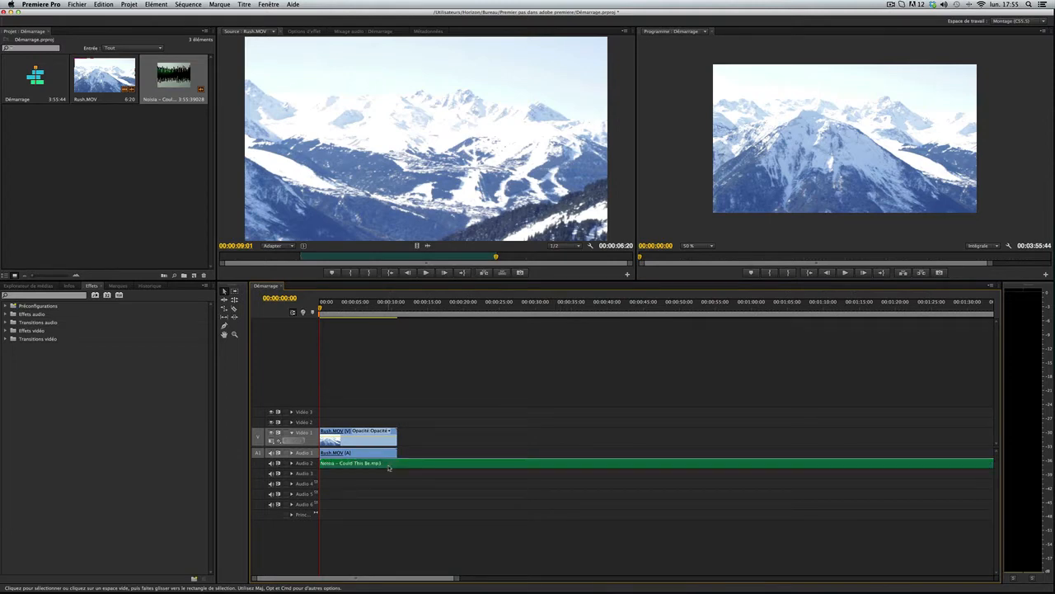
key("Delete")
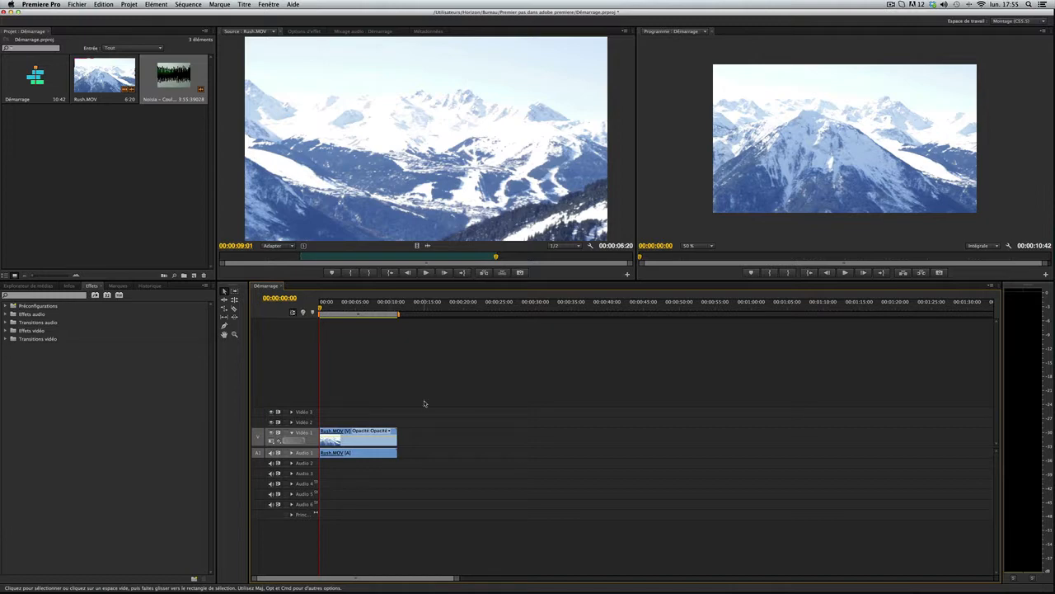
Play Rush.MOV on the timeline to listen to its original sound.
key("space")
key("XF86AudioRaiseVolume")
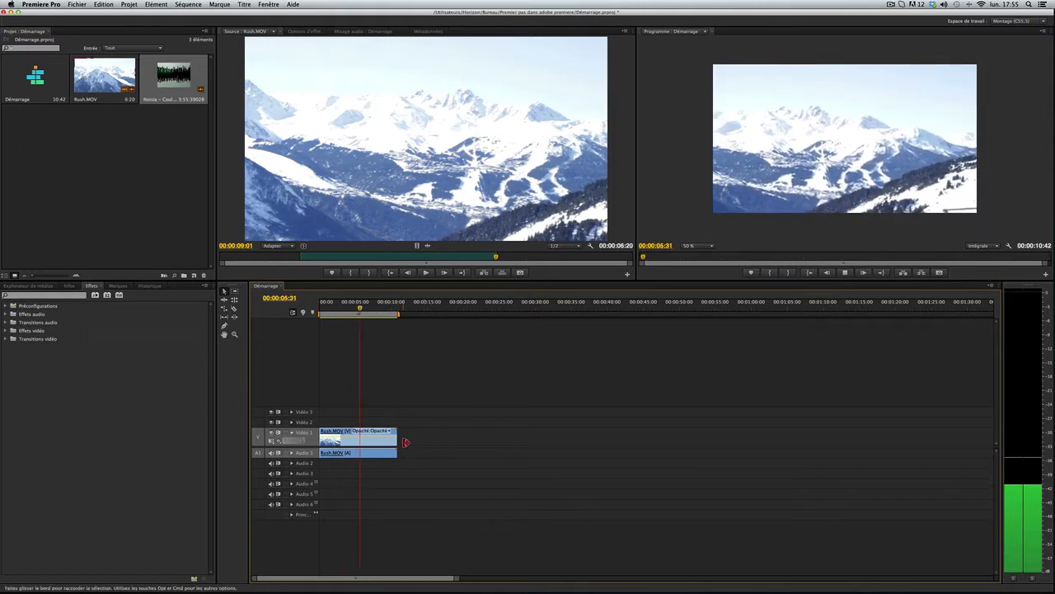
key("space")
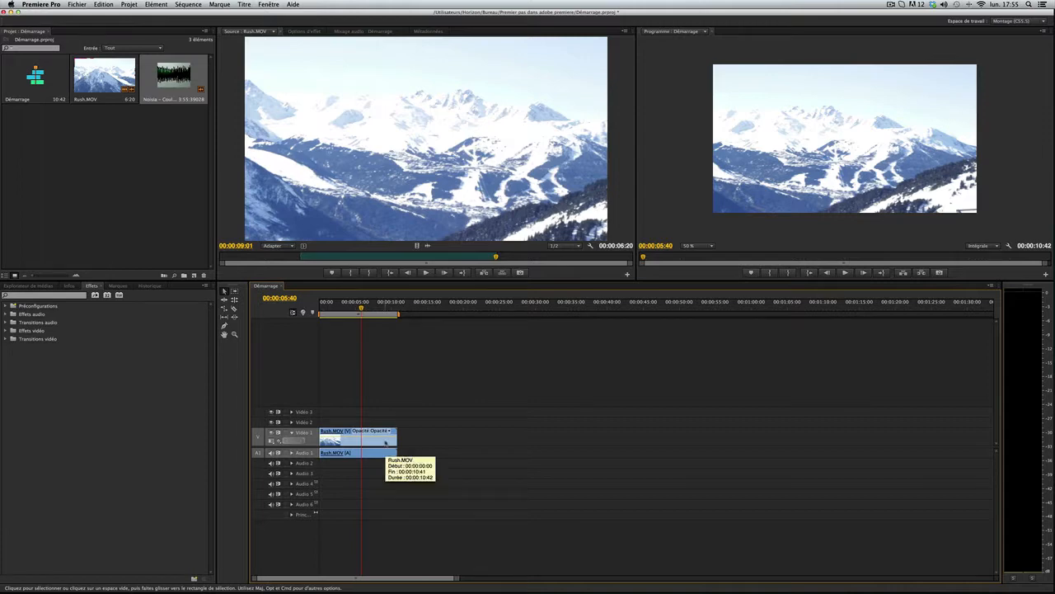
Unlink the video and audio of the Rush.MOV clip and delete its audio from Audio 1.
right_click(385, 443)
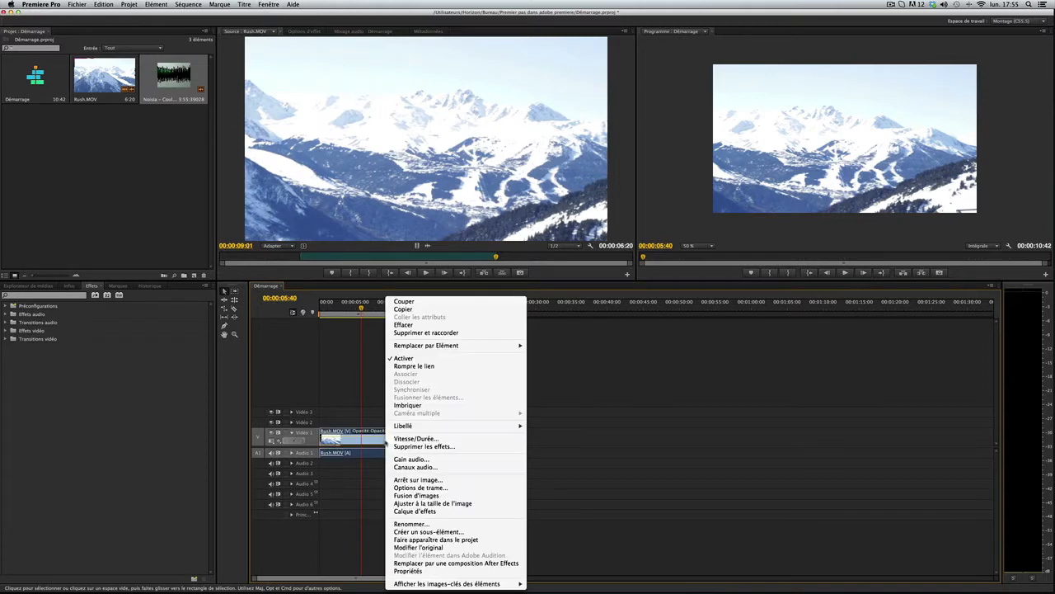
left_click(421, 366)
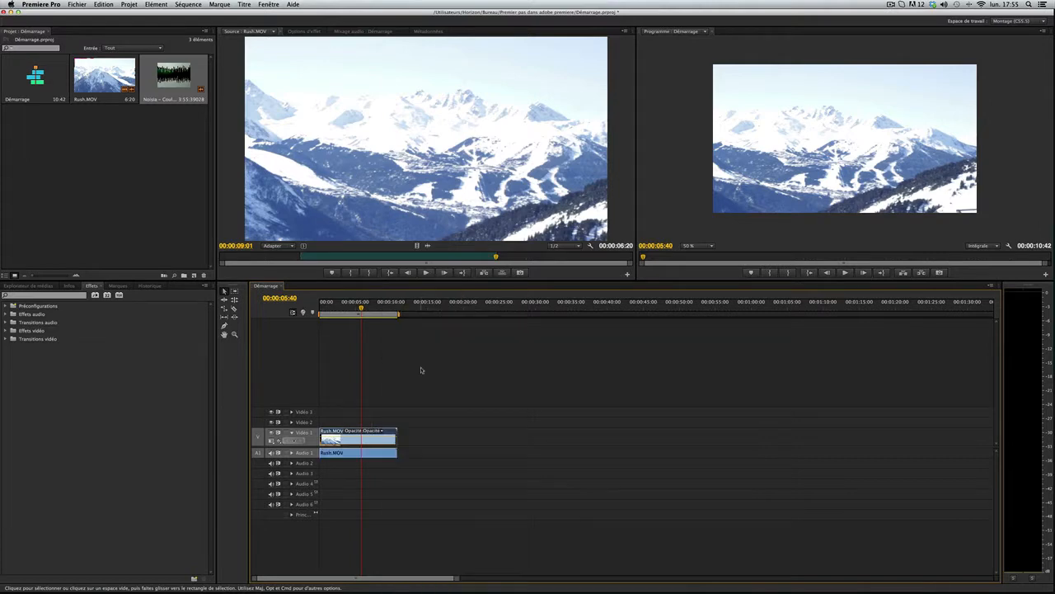
left_click(440, 463)
left_click(389, 456)
key("Delete")
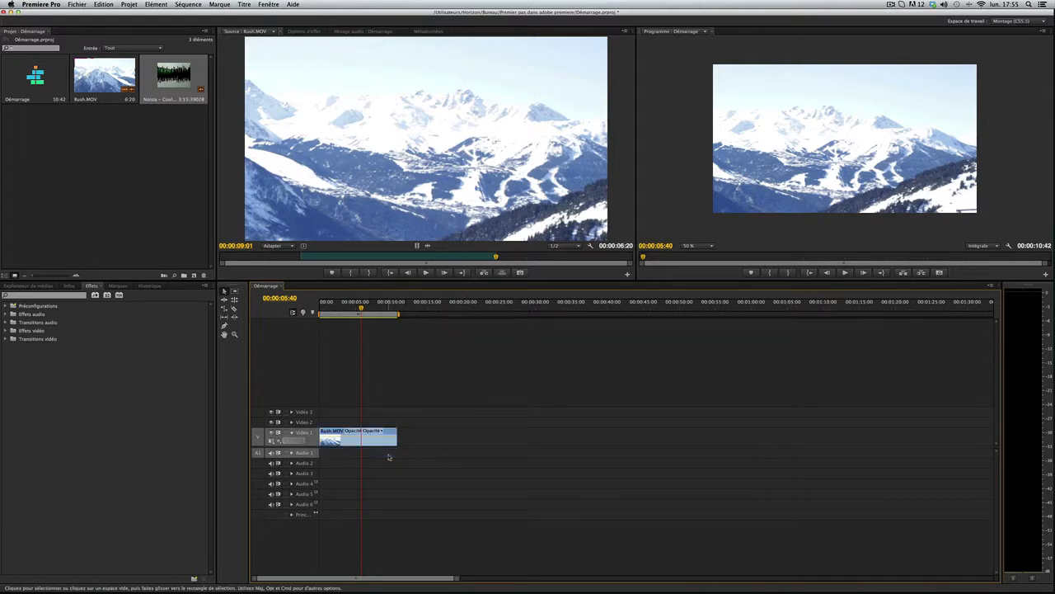
Play Rush.MOV from the start without its audio and bring the playhead back to 00:00:00:00.
key("Home")
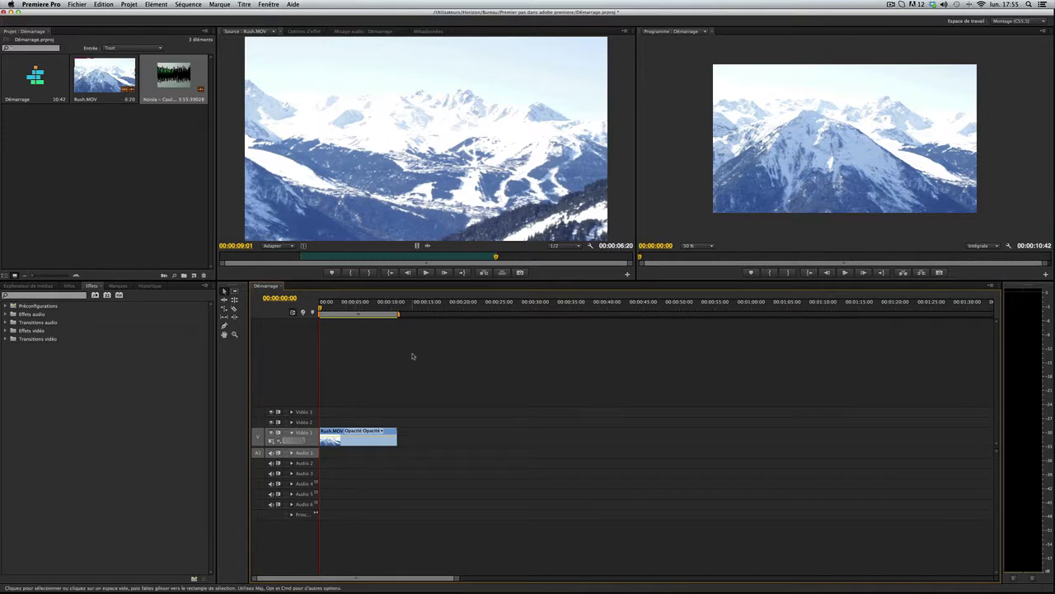
key("space")
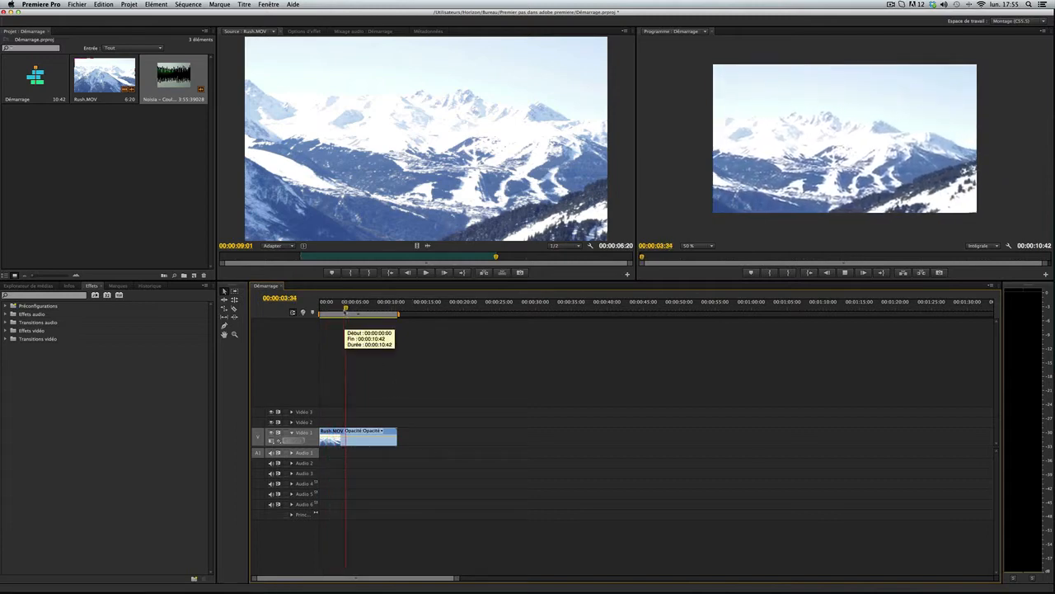
left_click_drag(353, 307, 281, 308)
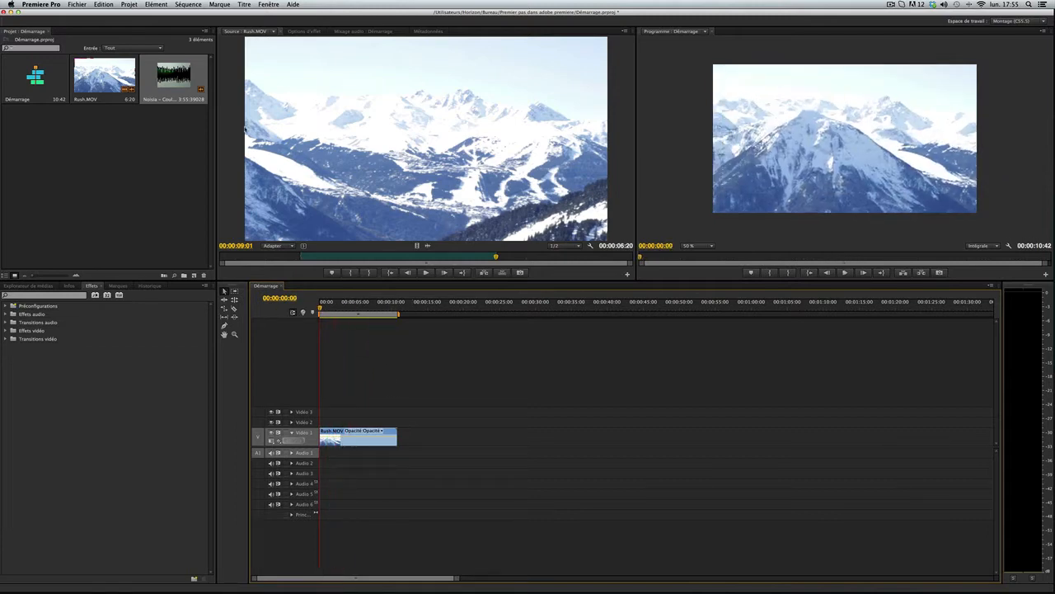
Place Noisia - Could This Be.mp3 at the start of Audio 1, play it under Rush.MOV and delete it again.
left_click_drag(212, 110, 350, 453)
key("space")
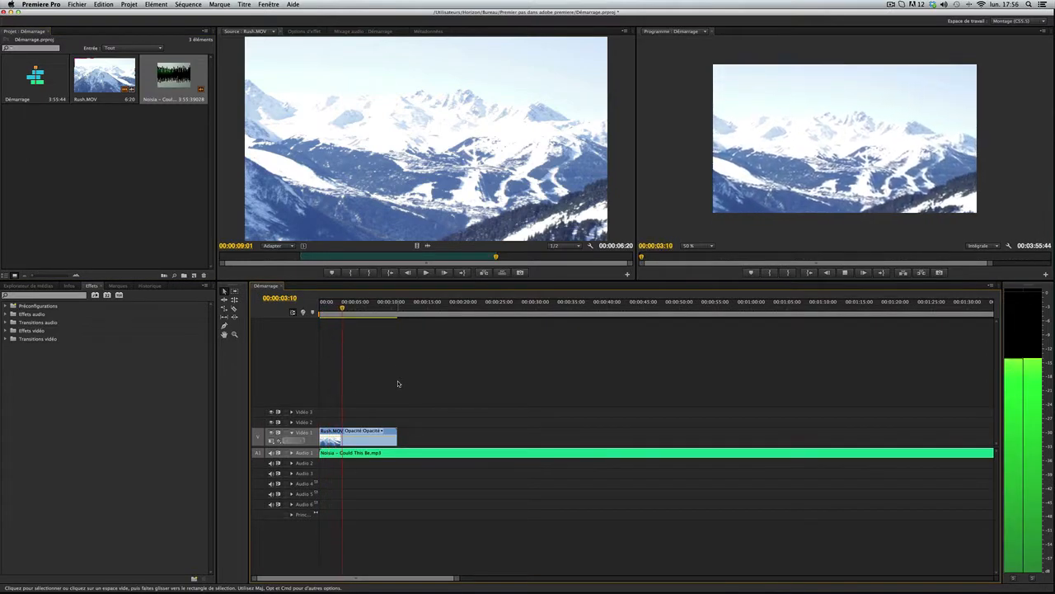
key("space")
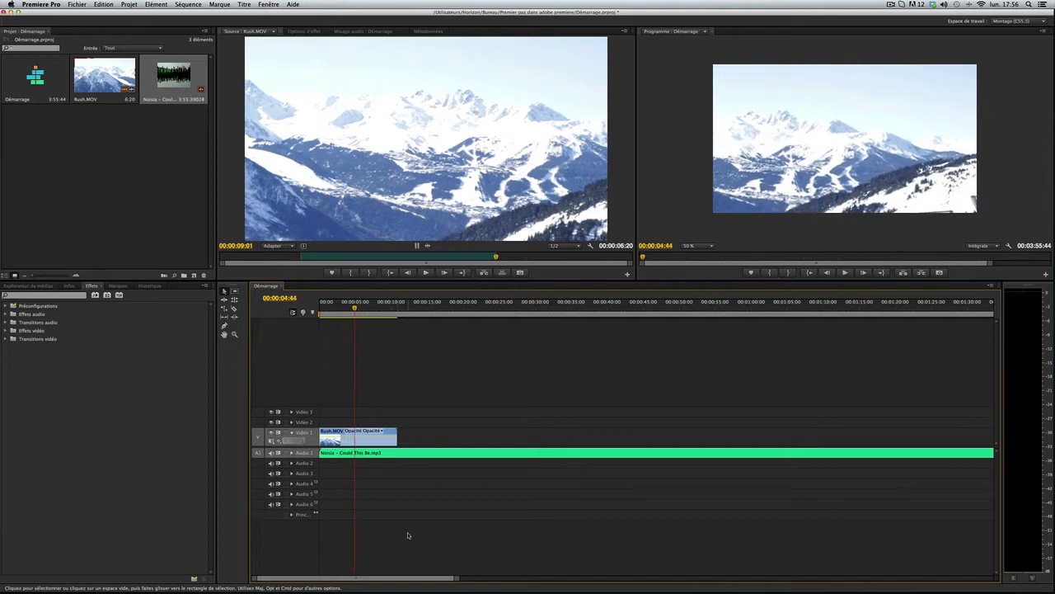
left_click(397, 455)
key("Delete")
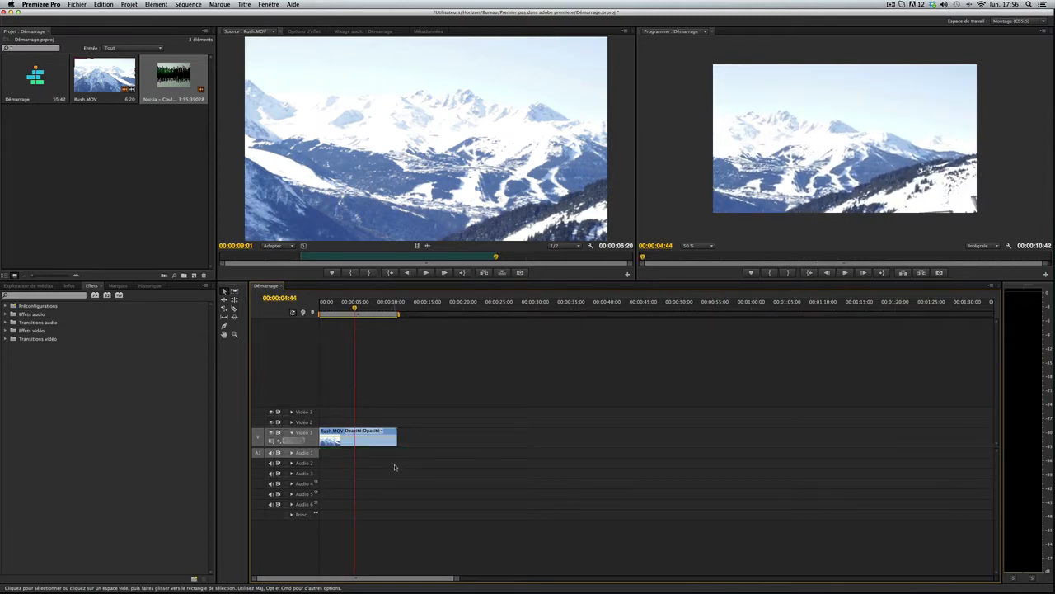
Return the playhead to the start of the sequence and save the project.
left_click_drag(357, 308, 313, 309)
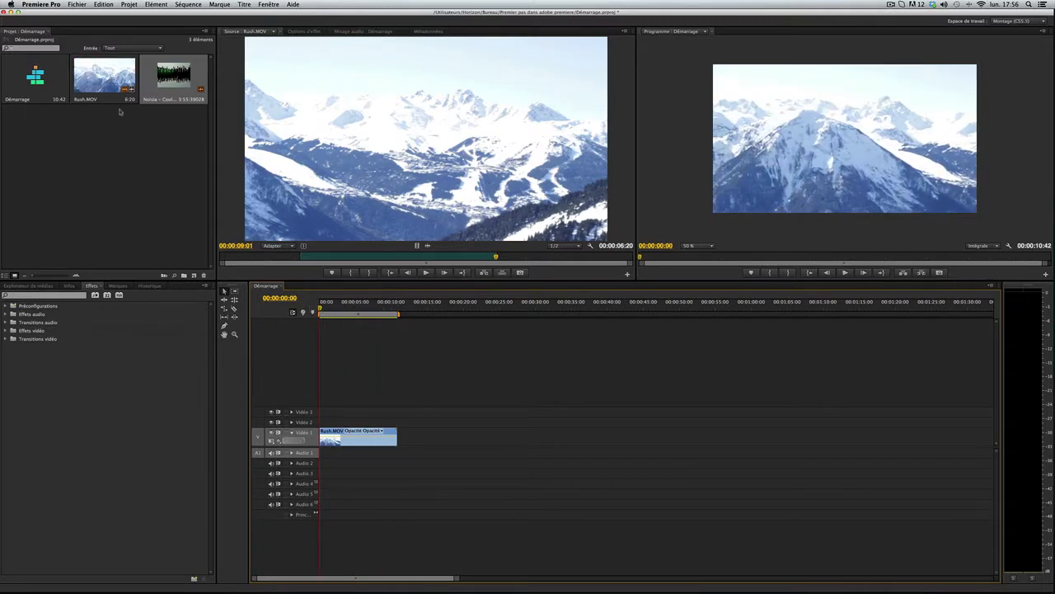
left_click(77, 4)
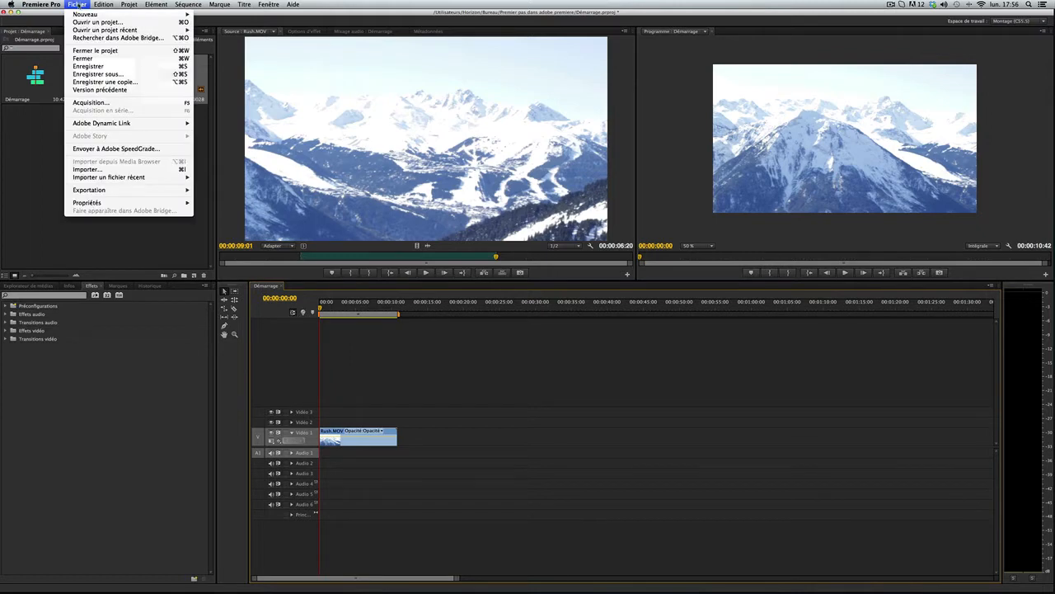
left_click(90, 66)
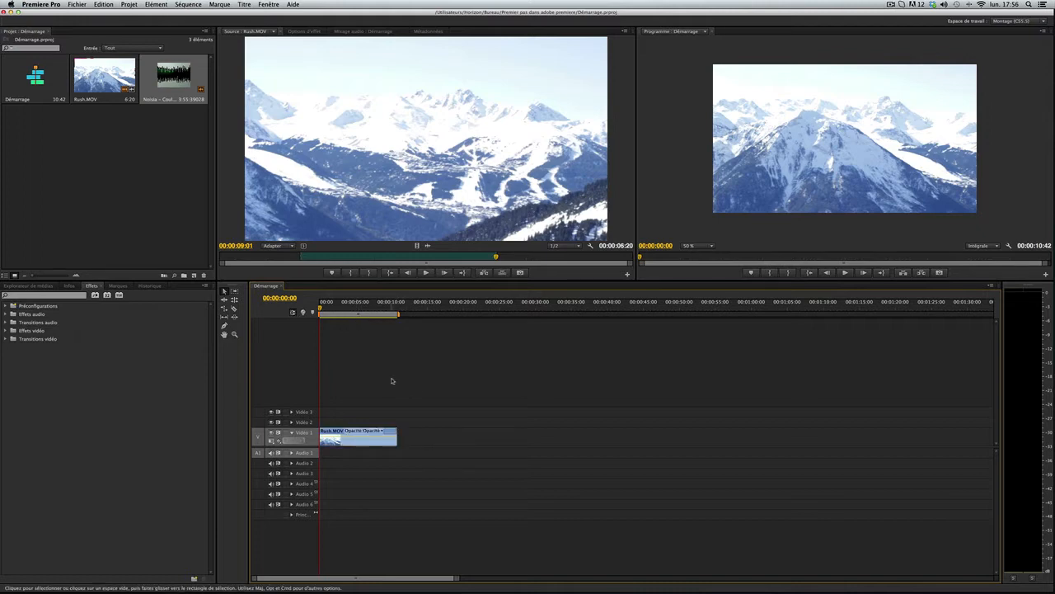
left_click(188, 4)
mouse_move(221, 5)
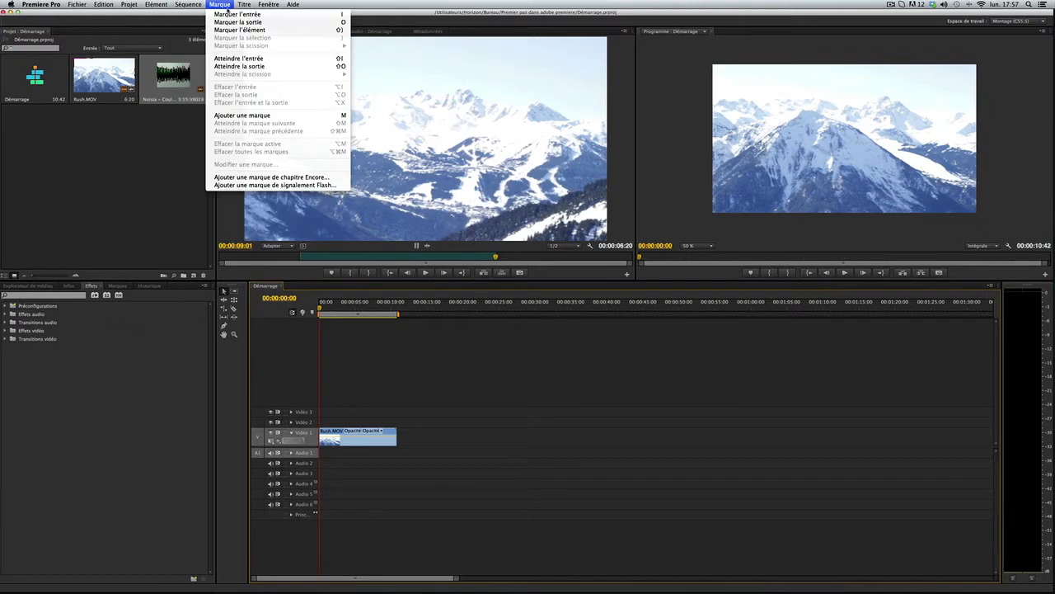
left_click(394, 15)
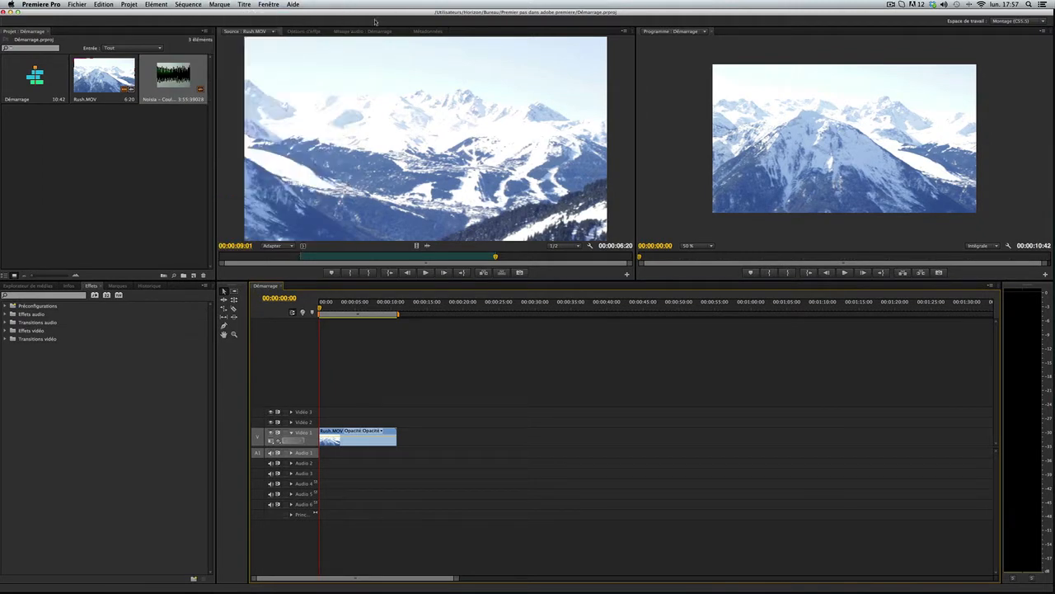
left_click(191, 29)
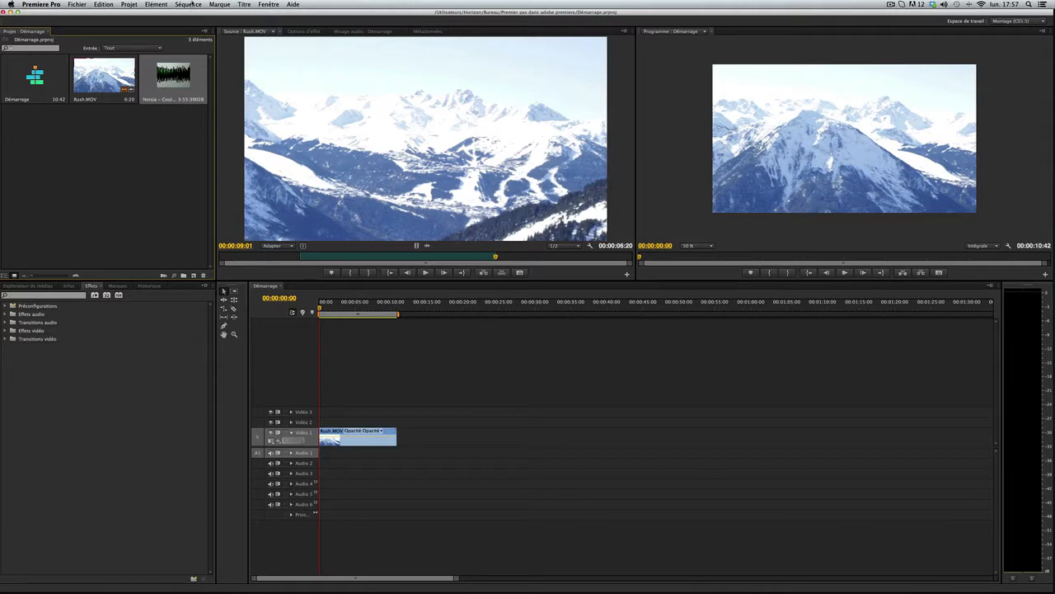
left_click(188, 5)
left_click(127, 143)
Create a new sequence named 2 with the AVCHD 720p50 preset.
left_click(78, 4)
mouse_move(86, 14)
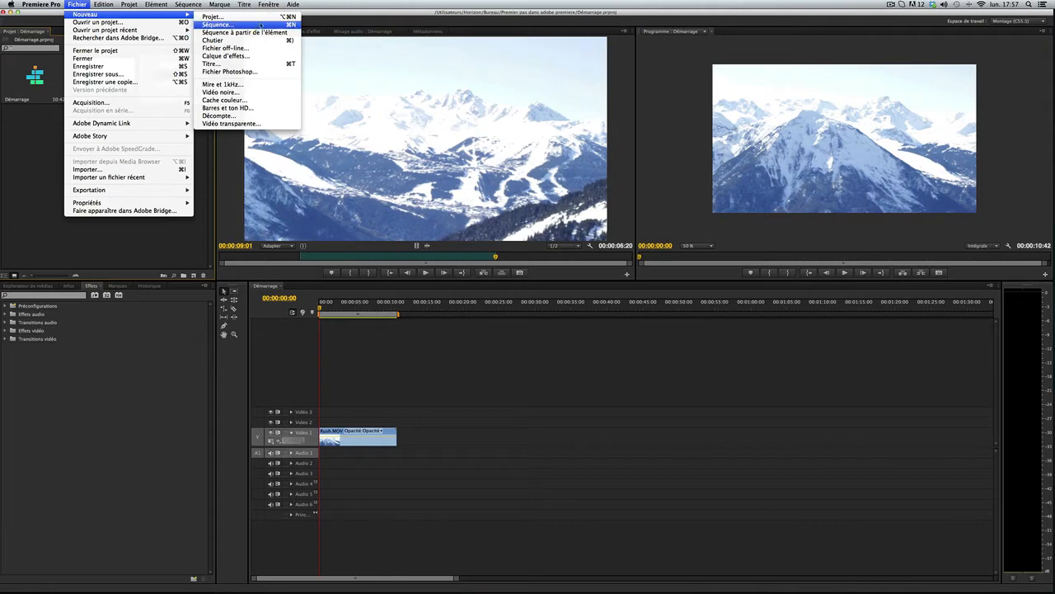
left_click(218, 23)
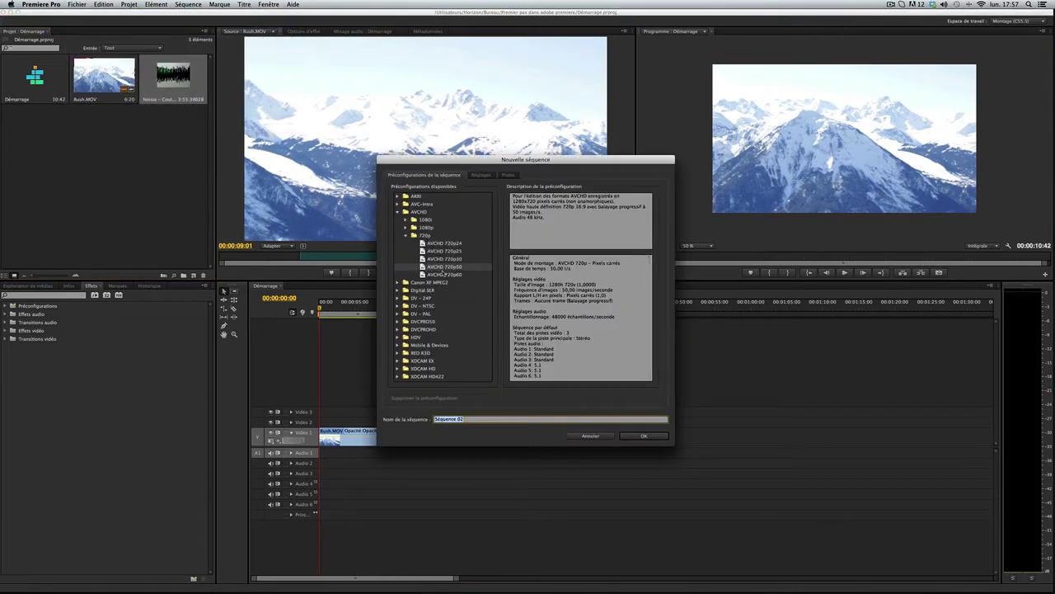
left_click(442, 268)
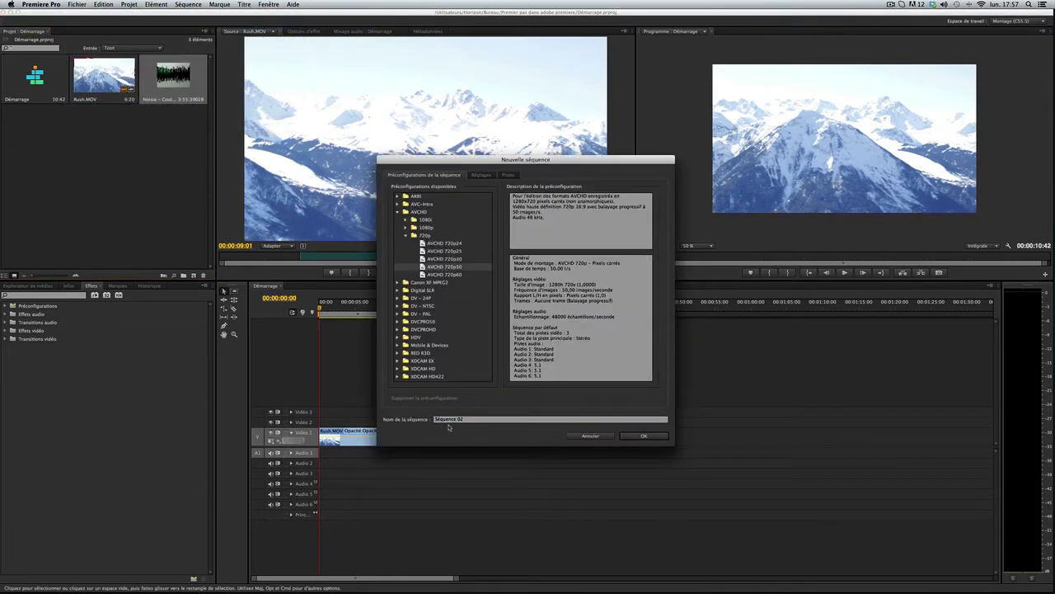
left_click_drag(466, 419, 413, 412)
type("2")
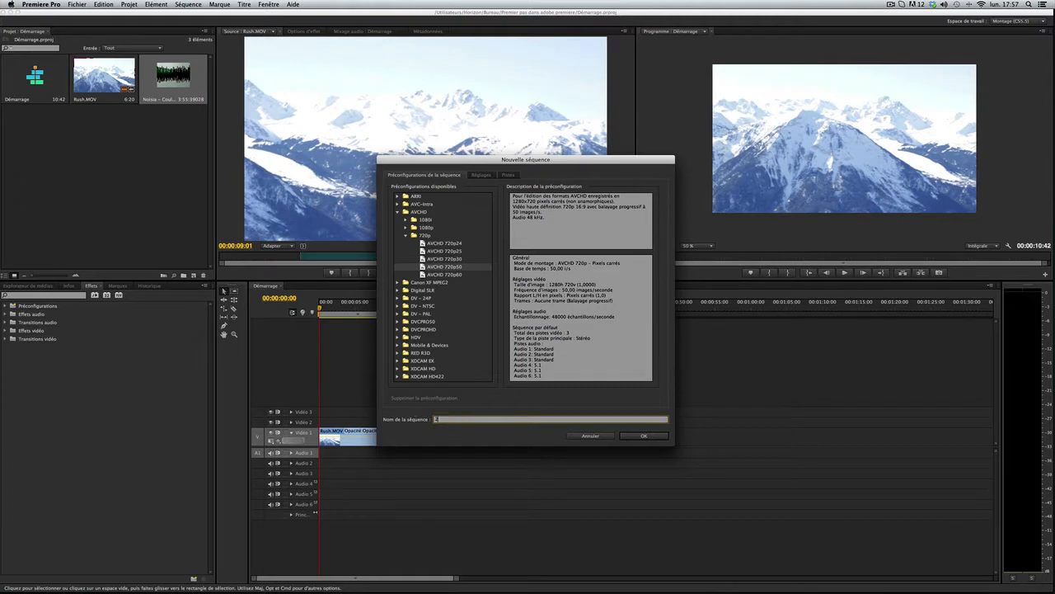
left_click(634, 437)
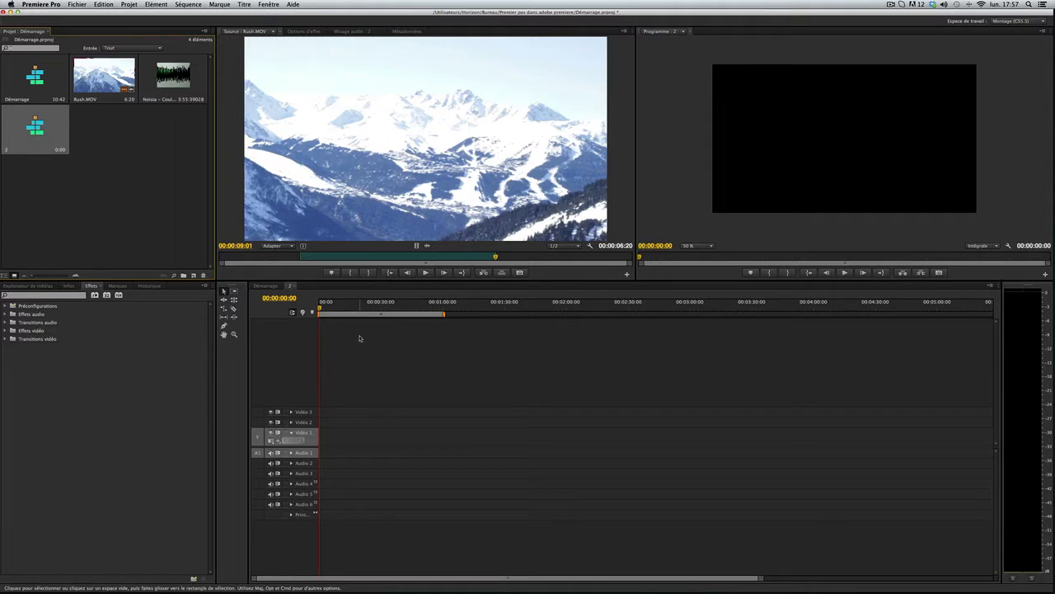
Compare the Démarrage and 2 sequences by switching between their timelines.
left_click(265, 286)
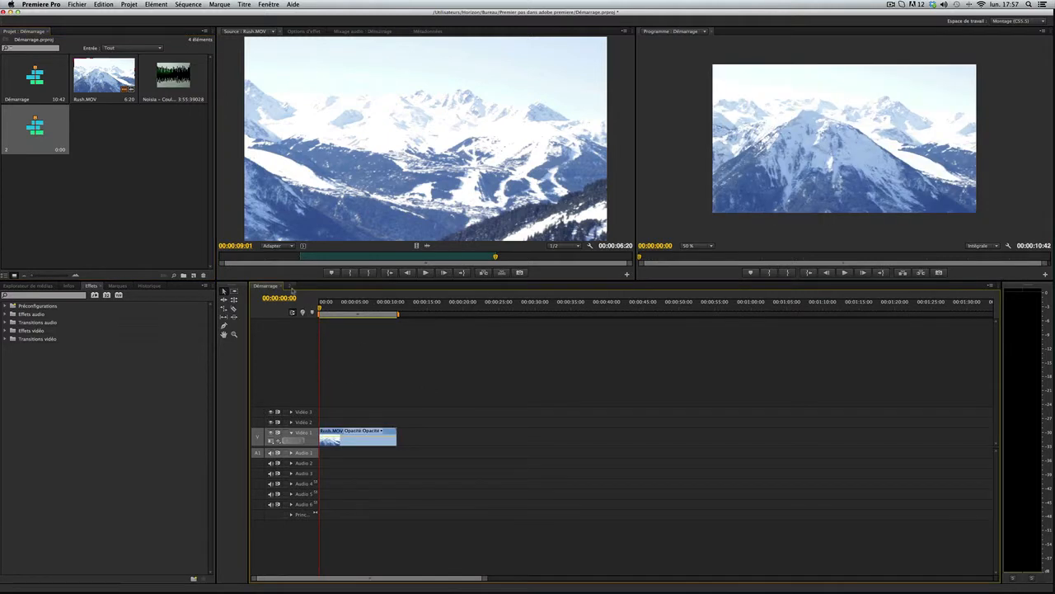
left_click(291, 286)
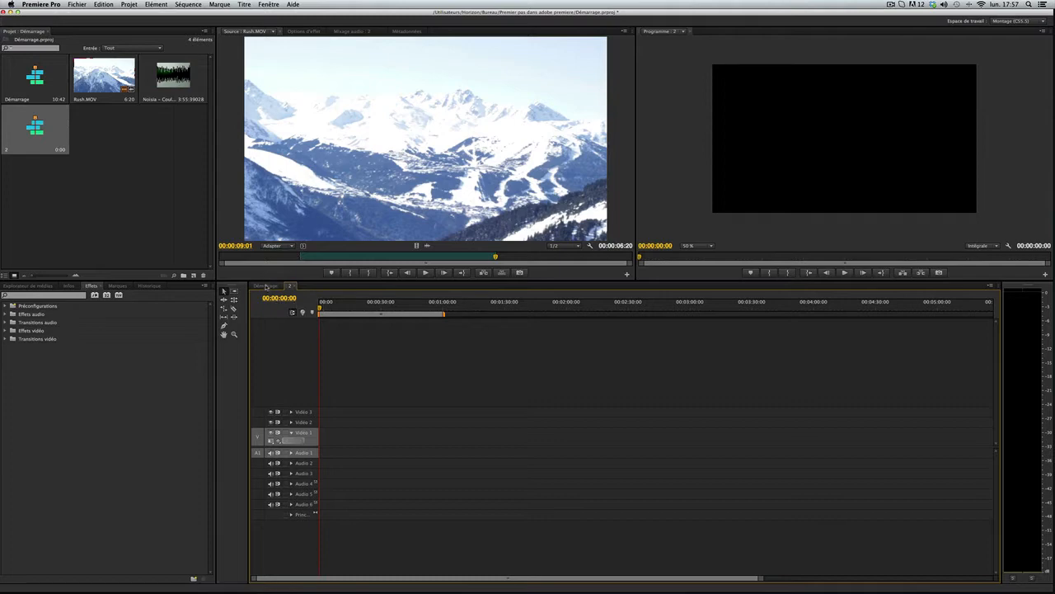
left_click(266, 287)
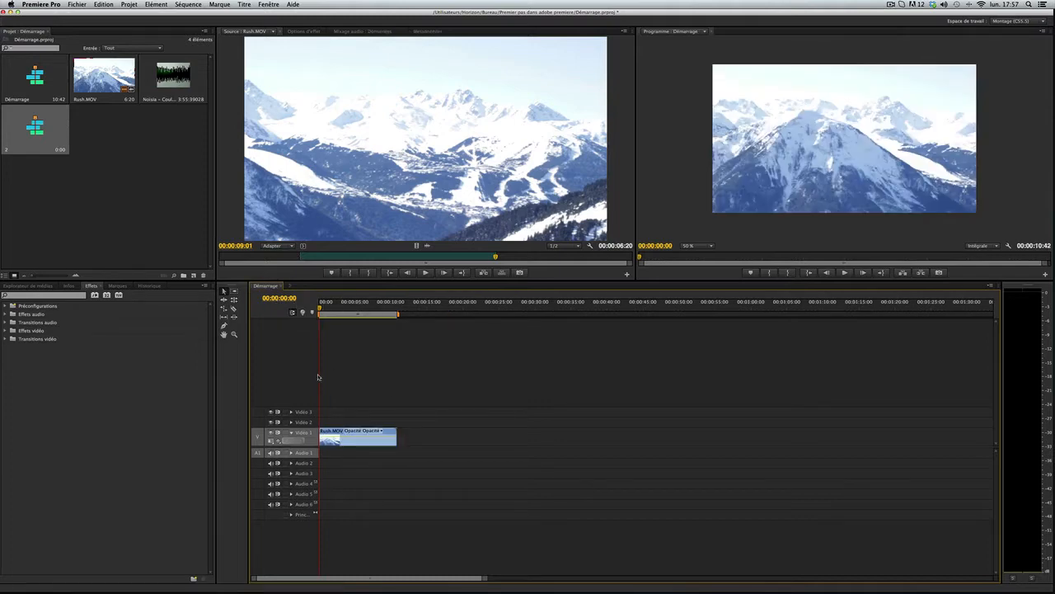
left_click(291, 286)
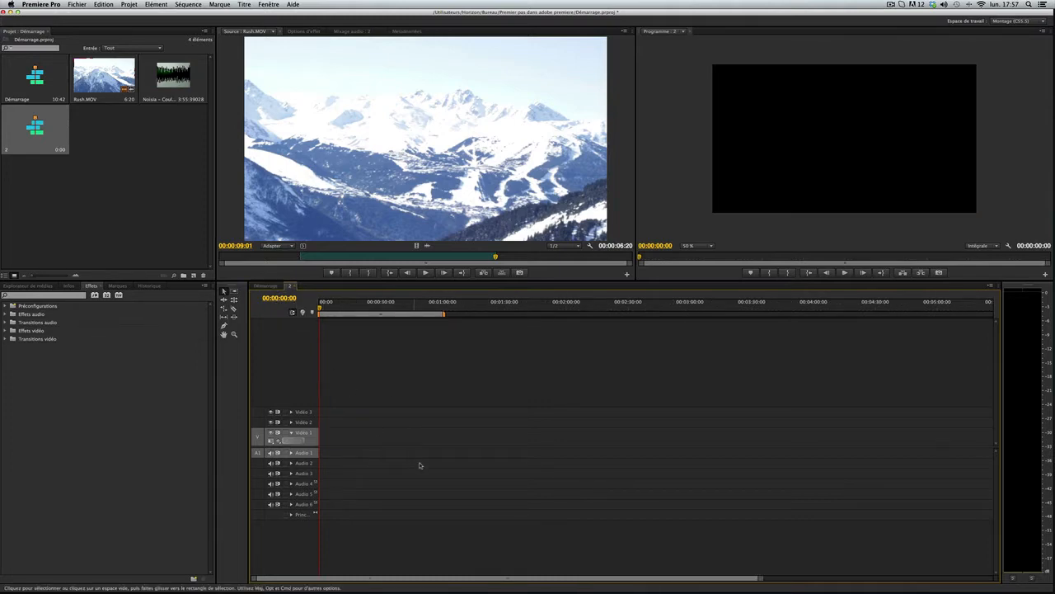
left_click(269, 286)
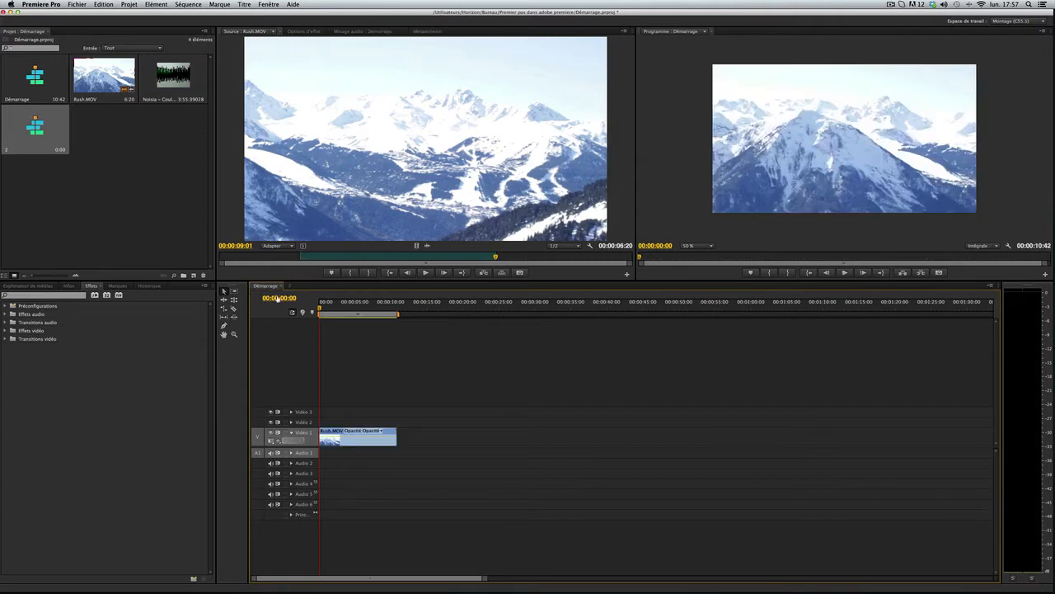
left_click(30, 121)
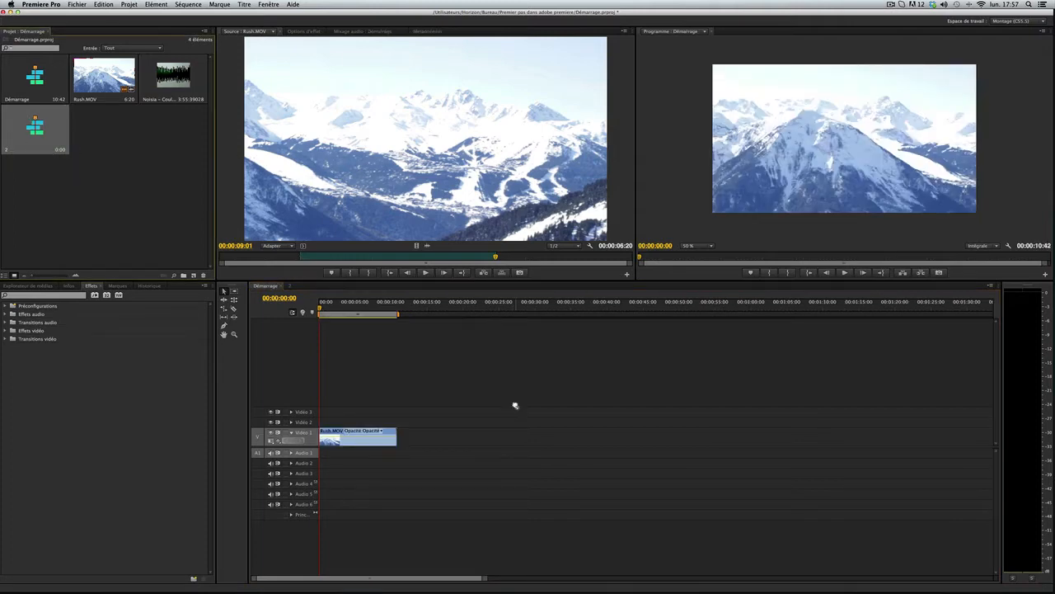
Place Rush.MOV at the start of sequence 2 on Vidéo 1 and shorten it to about 2:40.
left_click(290, 286)
double_click(182, 196)
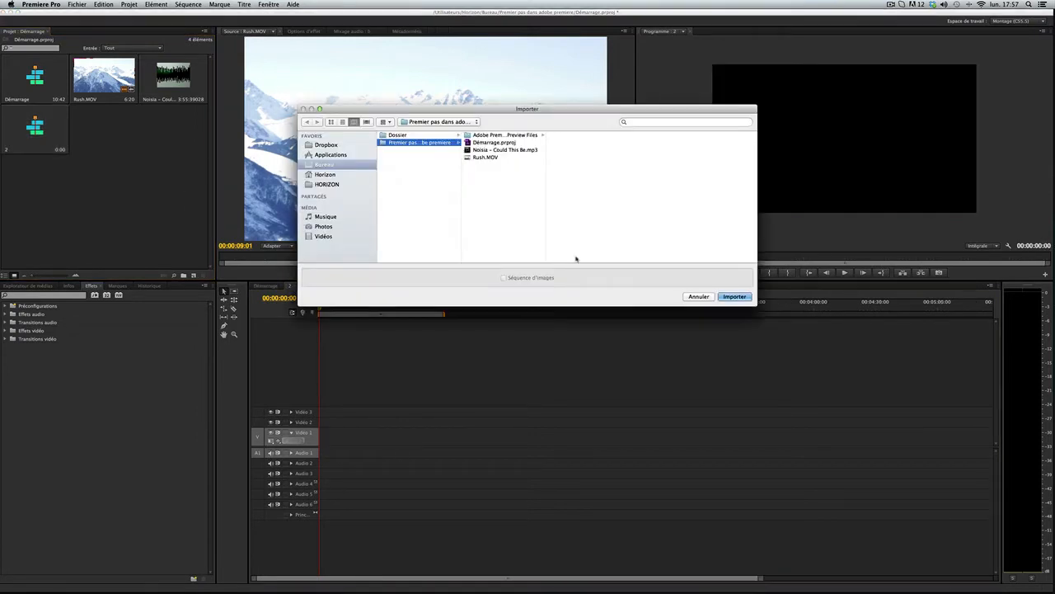
left_click(697, 296)
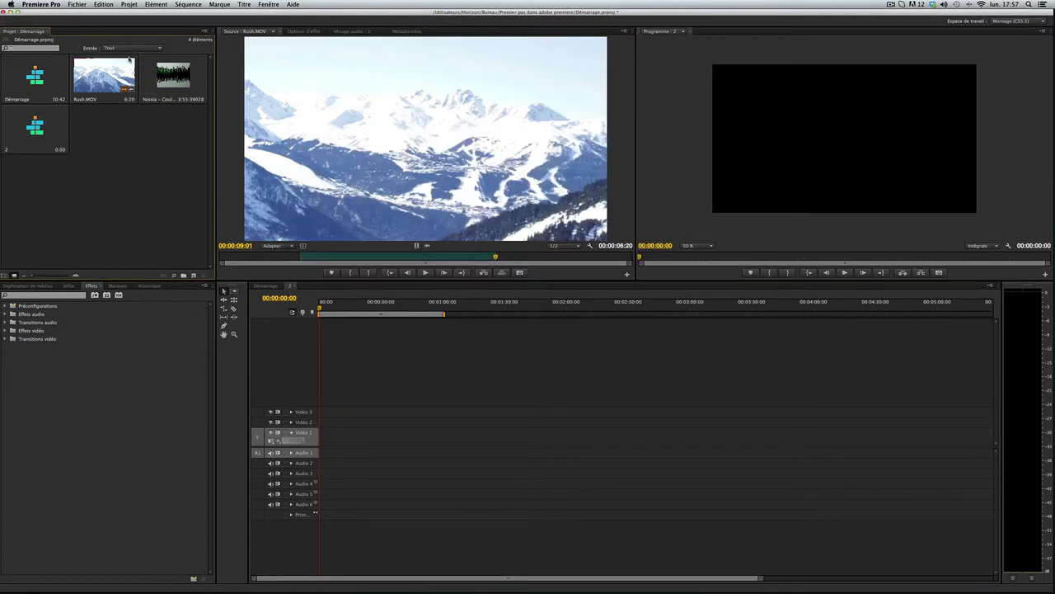
left_click_drag(113, 71, 314, 434)
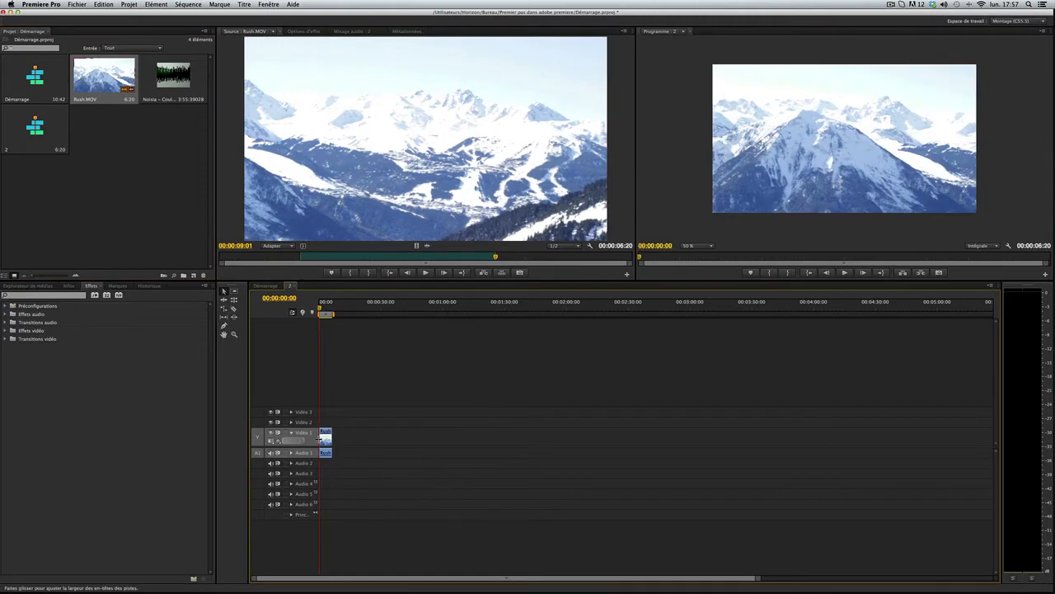
left_click(329, 438)
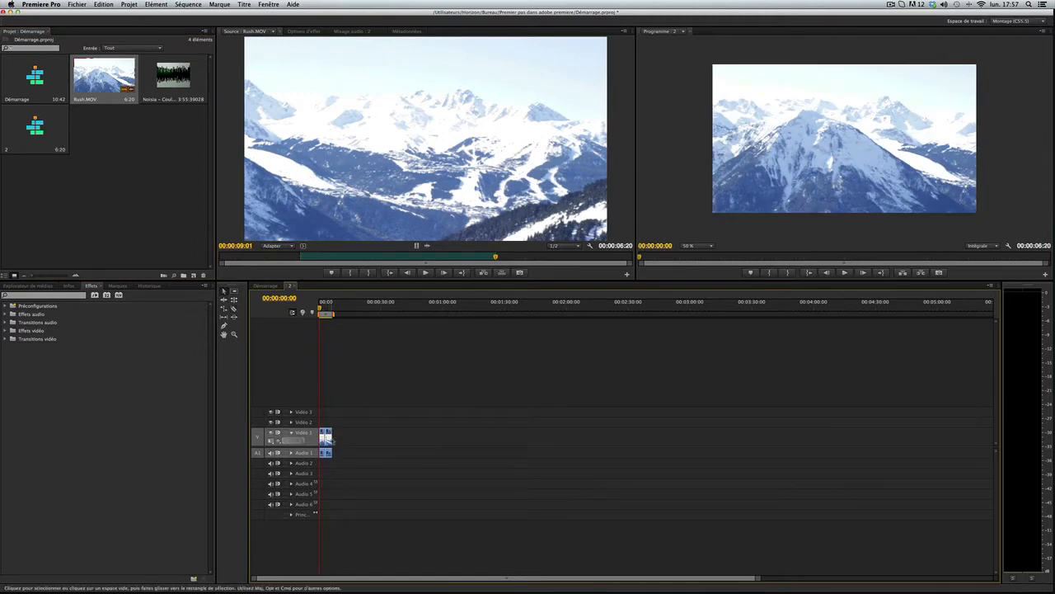
left_click_drag(332, 437, 323, 437)
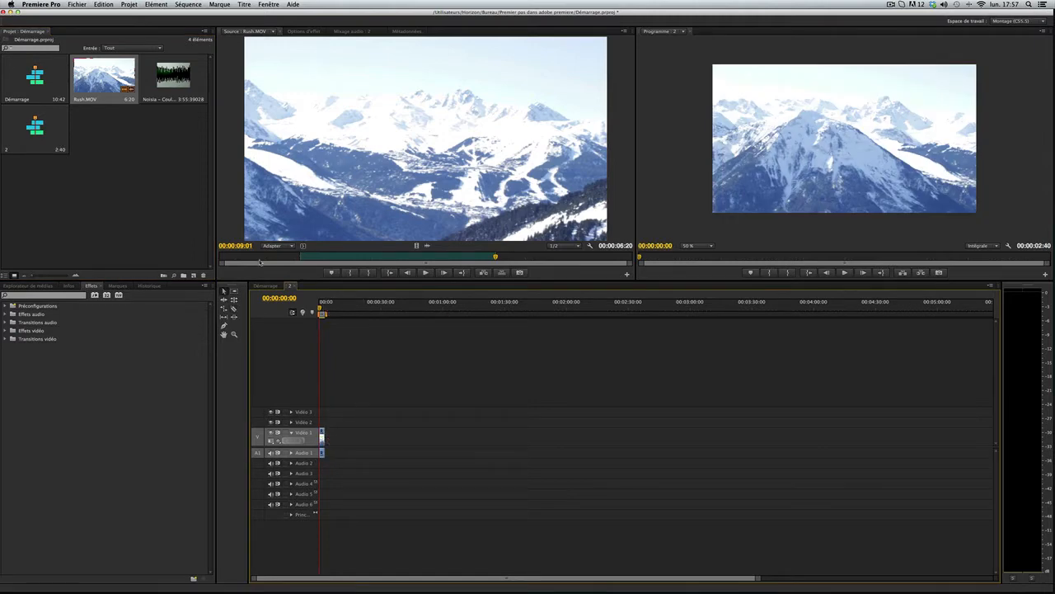
Nest sequence 2 in the Démarrage sequence on Vidéo 2, right after Rush.MOV, and scrub through it to 00:00:12:32.
left_click(272, 286)
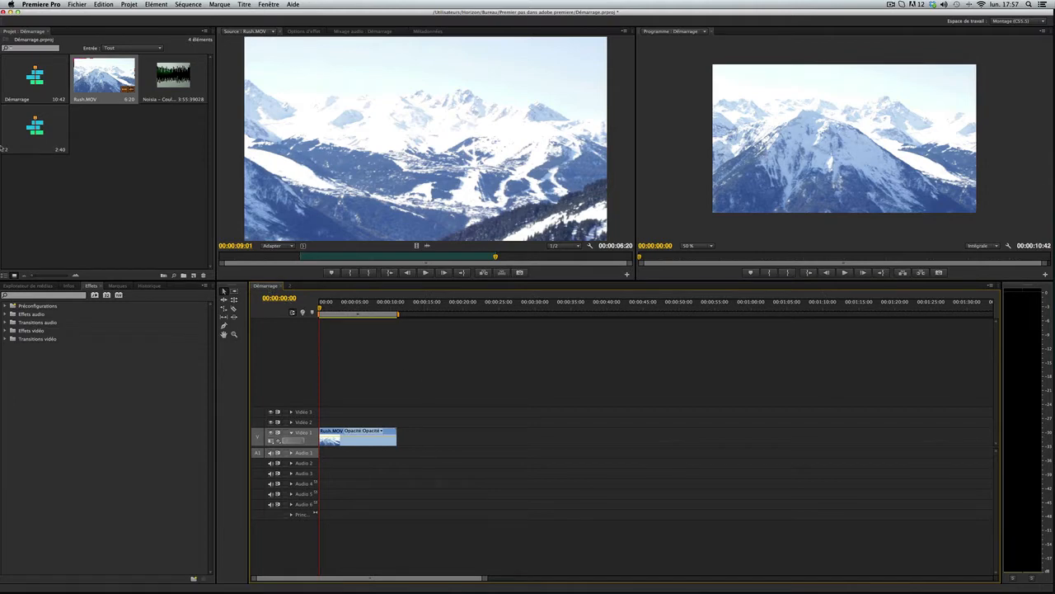
left_click(27, 132)
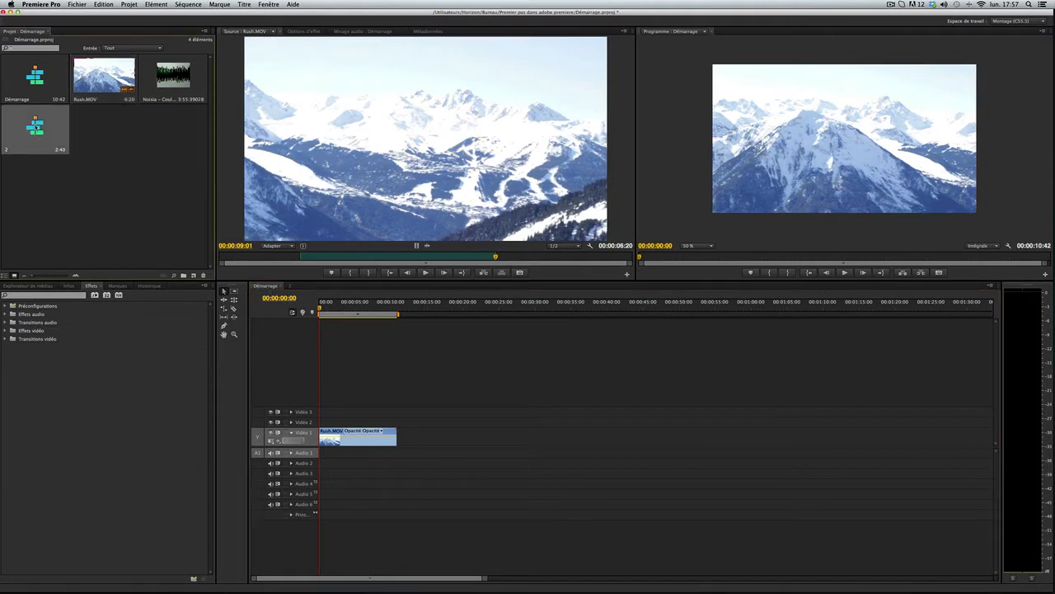
left_click_drag(33, 122, 400, 427)
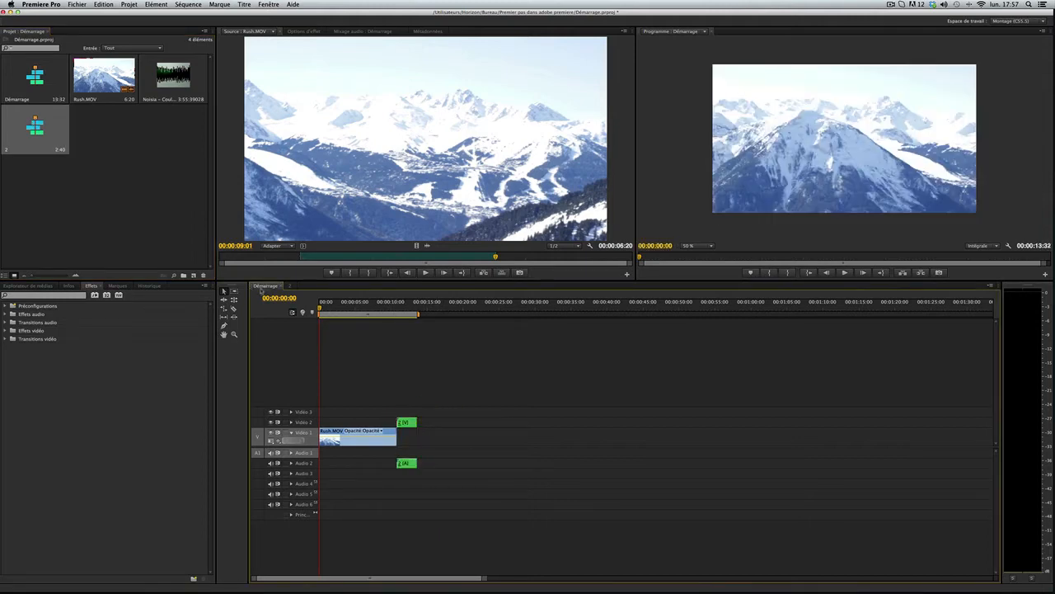
mouse_move(398, 308)
left_mouse_down()
mouse_move(414, 308)
mouse_move(384, 308)
mouse_move(424, 308)
mouse_move(378, 306)
mouse_move(411, 310)
left_mouse_up()
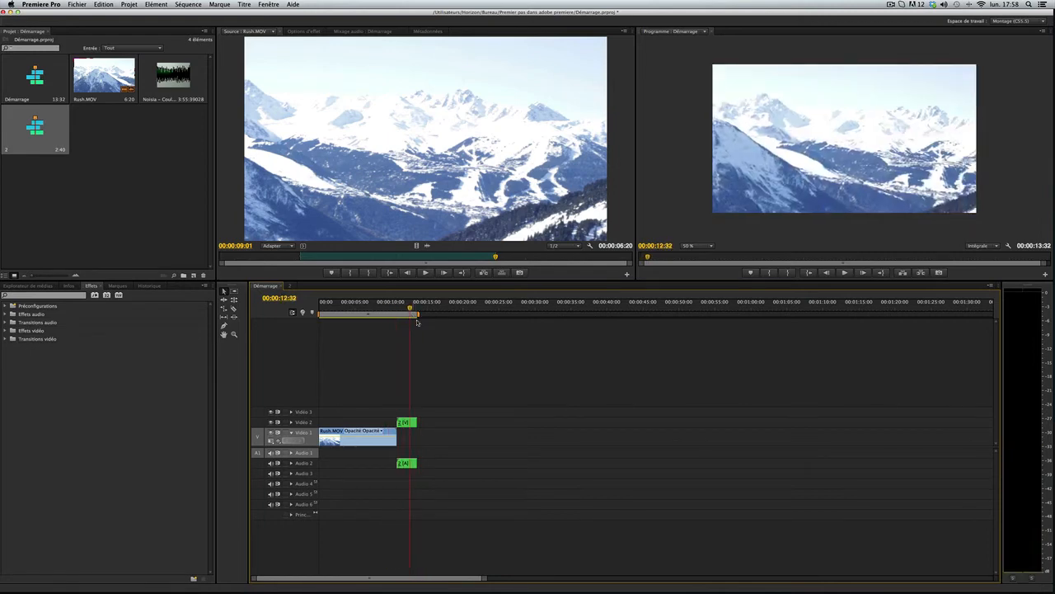
Paste a copy of the nested sequence 2 clip at about 00:00:22:39 in Démarrage and delete it again.
left_click(414, 425)
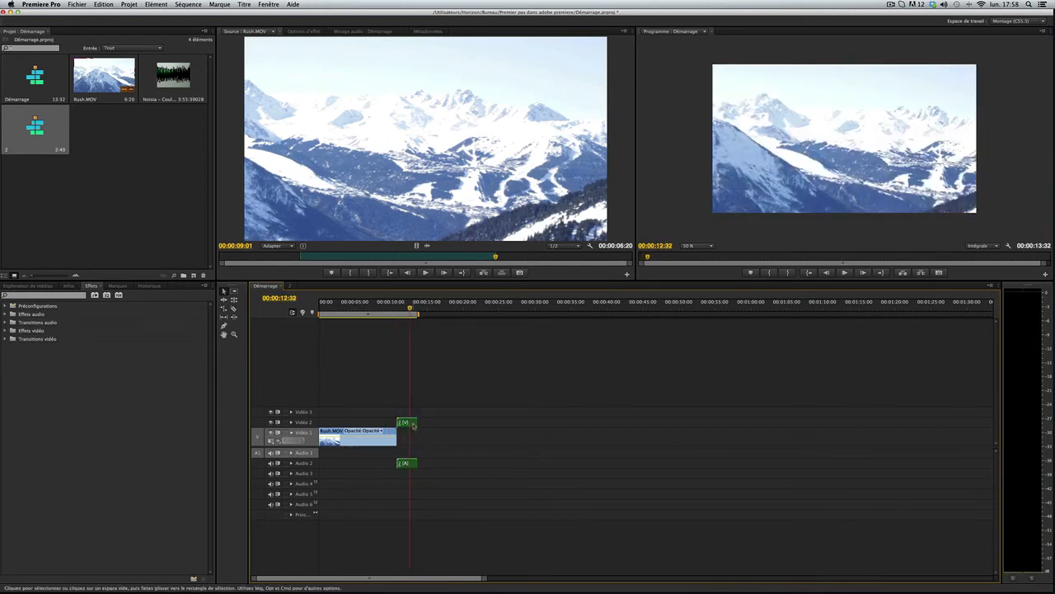
left_click(483, 306)
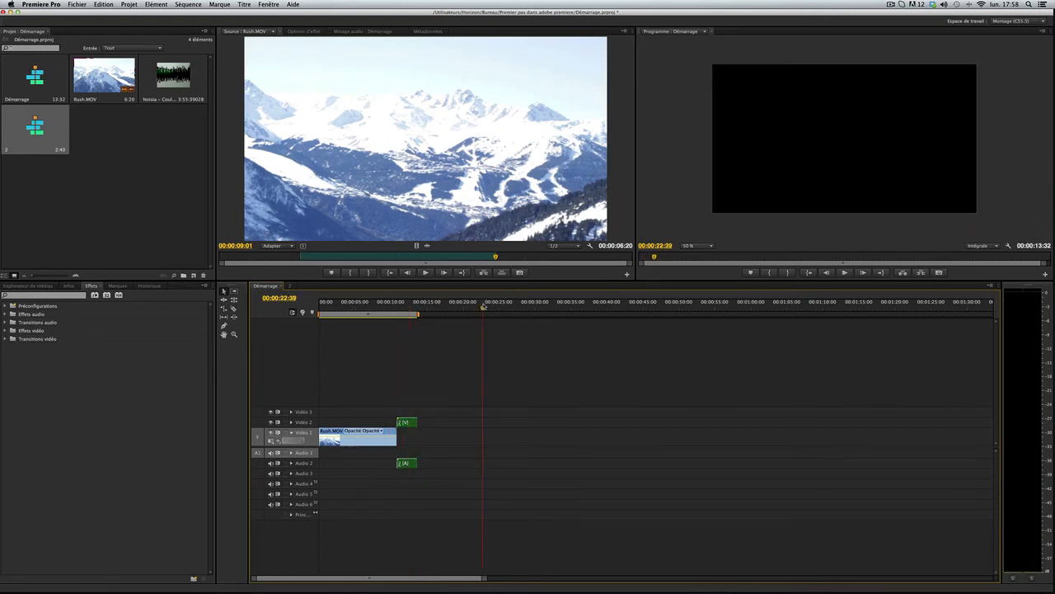
key("super+v")
left_click_drag(492, 441, 492, 423)
left_click(395, 306)
mouse_move(395, 306)
left_mouse_down()
mouse_move(513, 310)
mouse_move(385, 313)
mouse_move(506, 324)
mouse_move(378, 330)
mouse_move(496, 342)
mouse_move(431, 352)
mouse_move(529, 372)
mouse_move(489, 436)
left_mouse_up()
left_click_drag(530, 401, 474, 470)
key("Delete")
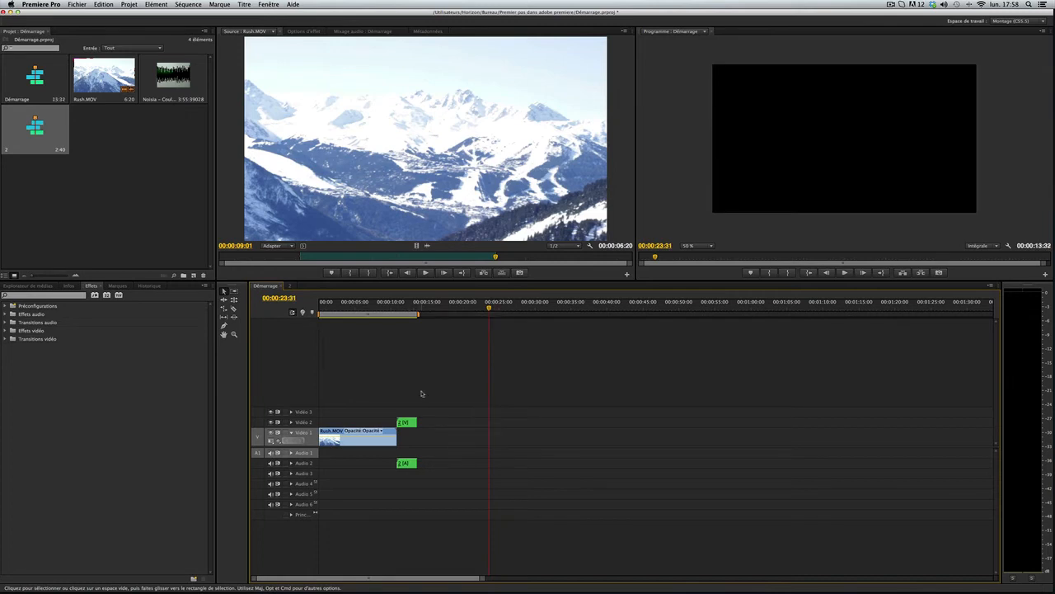
Delete the nested sequence 2 clip and the Rush.MOV clip from the Démarrage timeline.
left_click_drag(423, 392, 414, 480)
key("Delete")
left_click(390, 442)
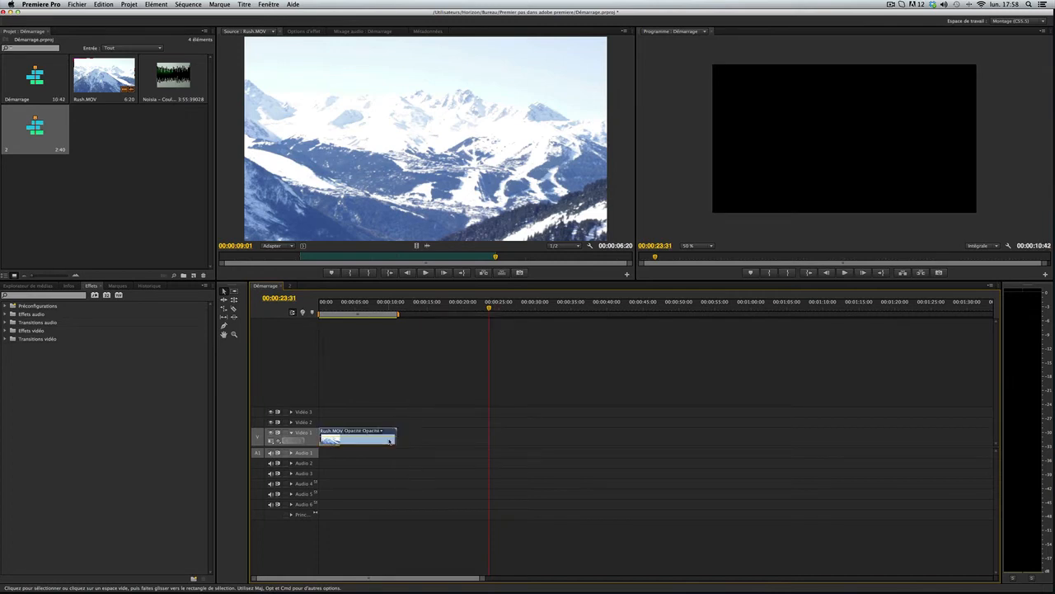
key("Delete")
Save the project and quit Premiere Pro.
left_click(77, 5)
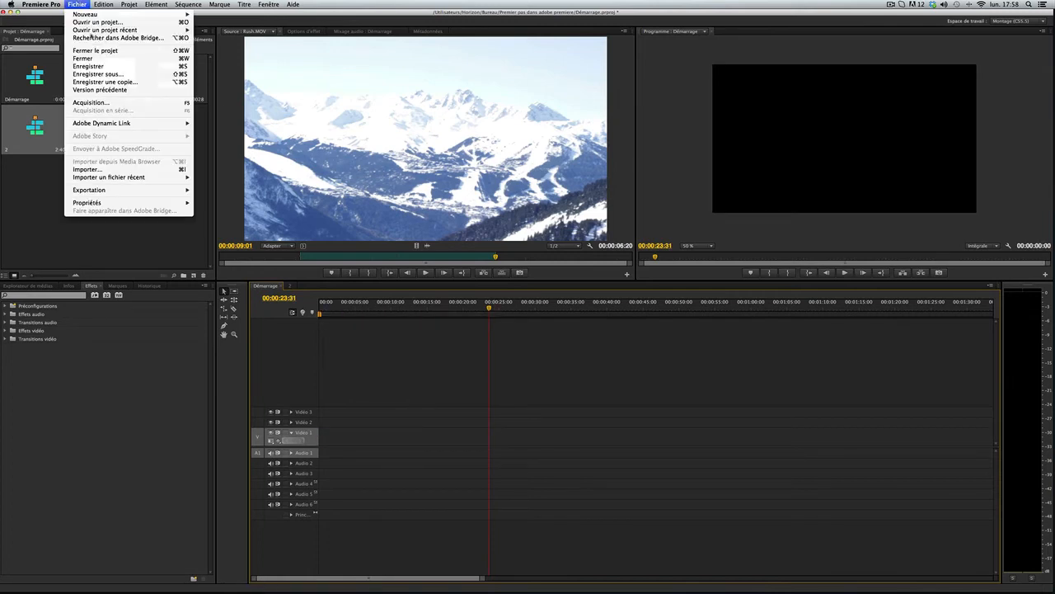
left_click(98, 66)
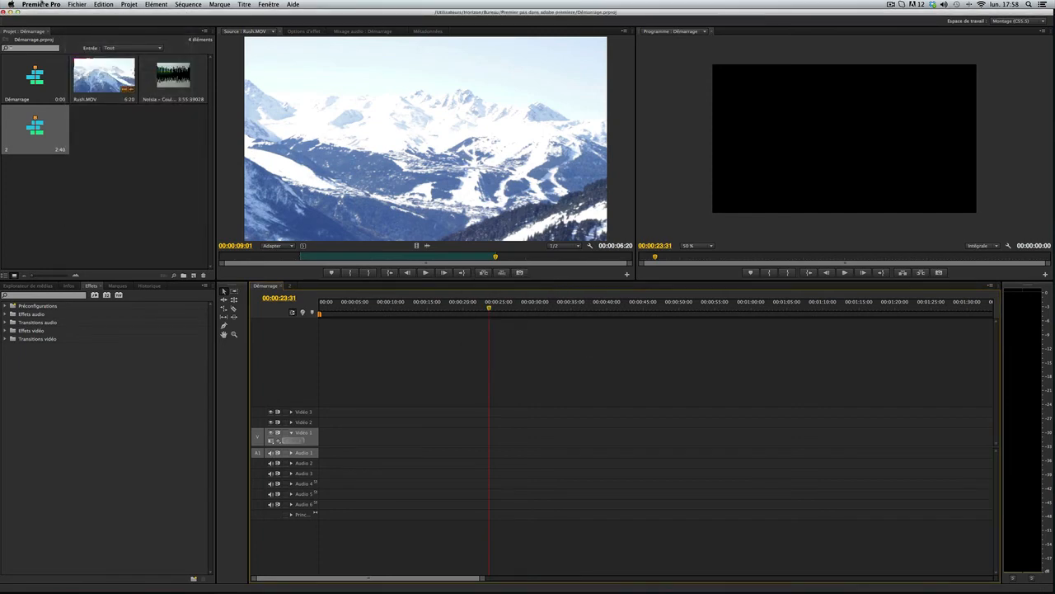
left_click(43, 4)
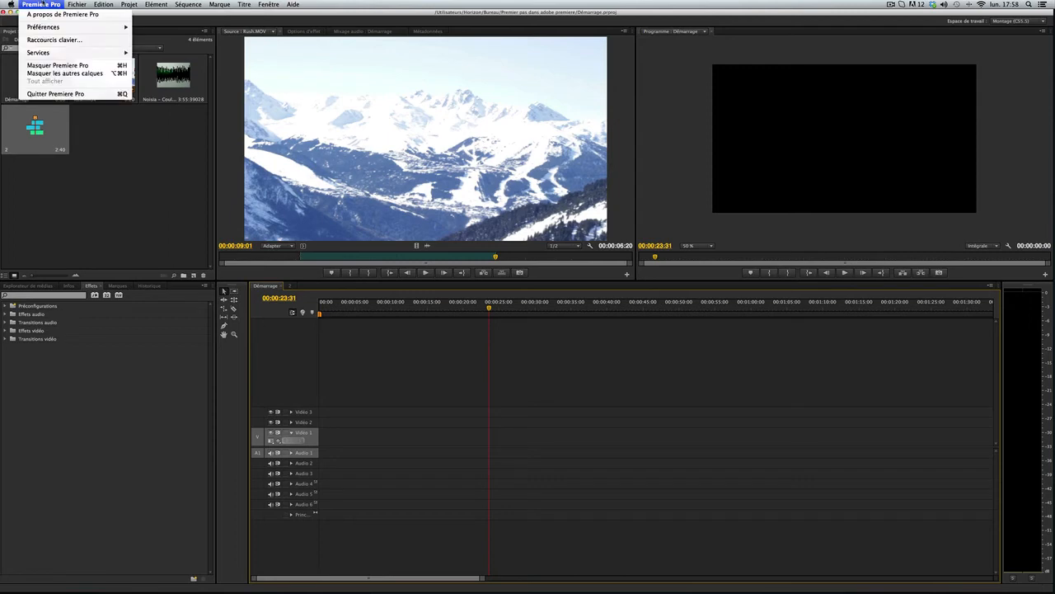
left_click(77, 94)
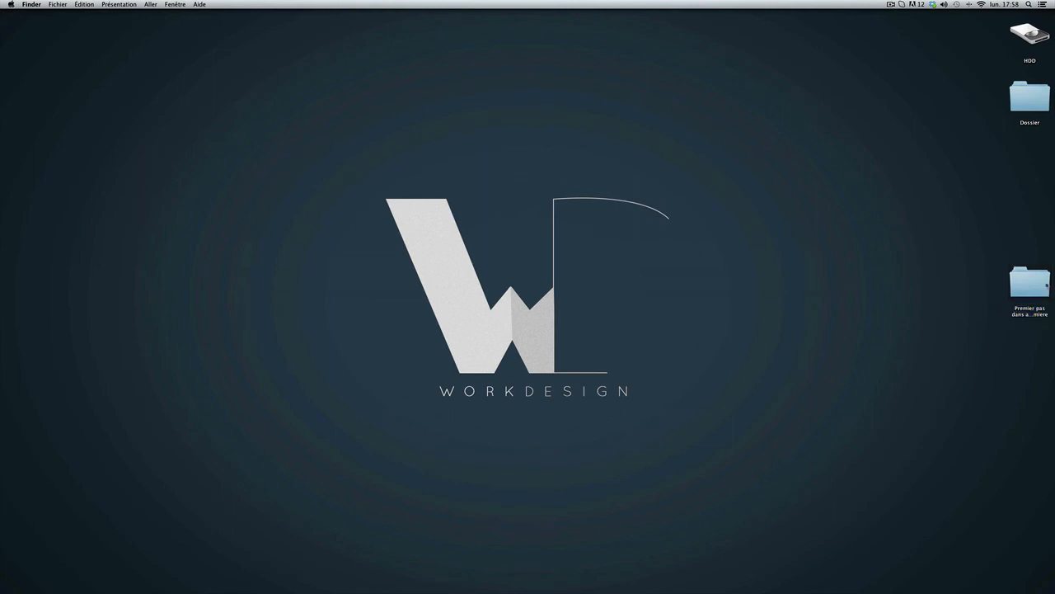
Move the Premier pas dans adobe premiere folder directly below the Dossier folder on the desktop.
left_click_drag(1029, 281, 1024, 147)
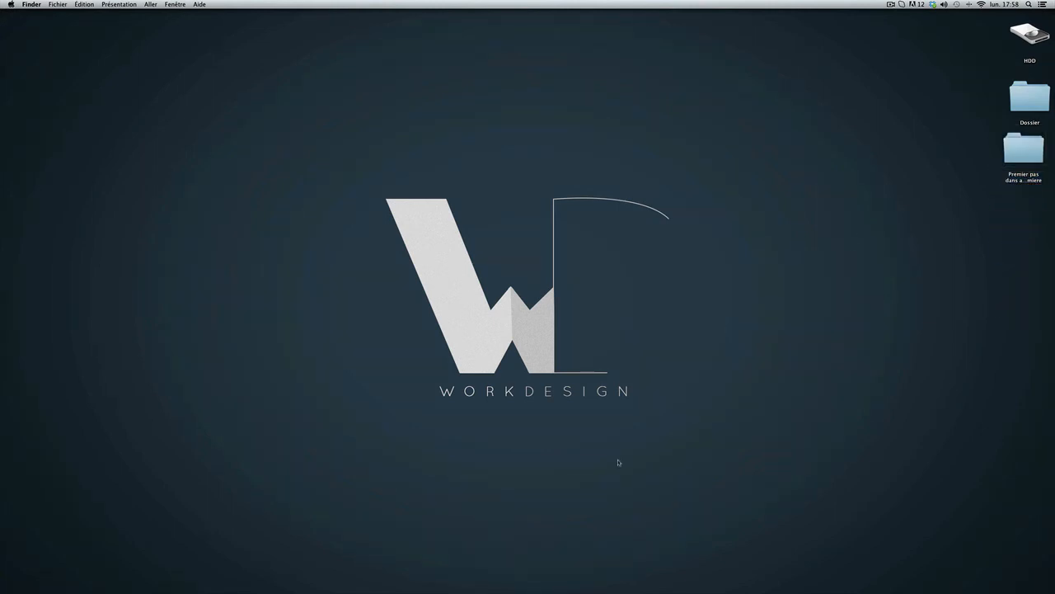
mouse_move(592, 582)
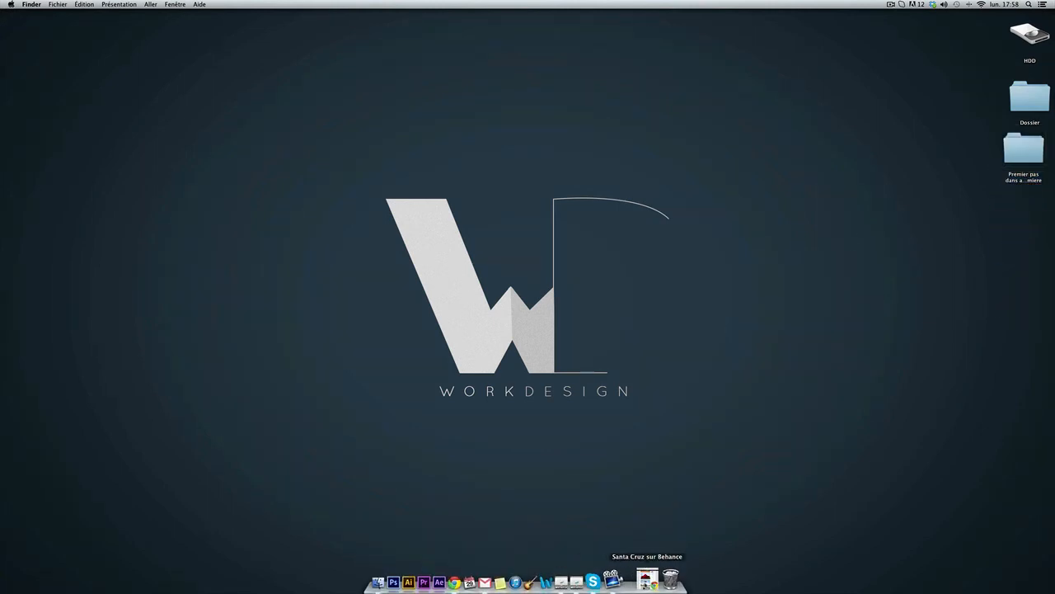